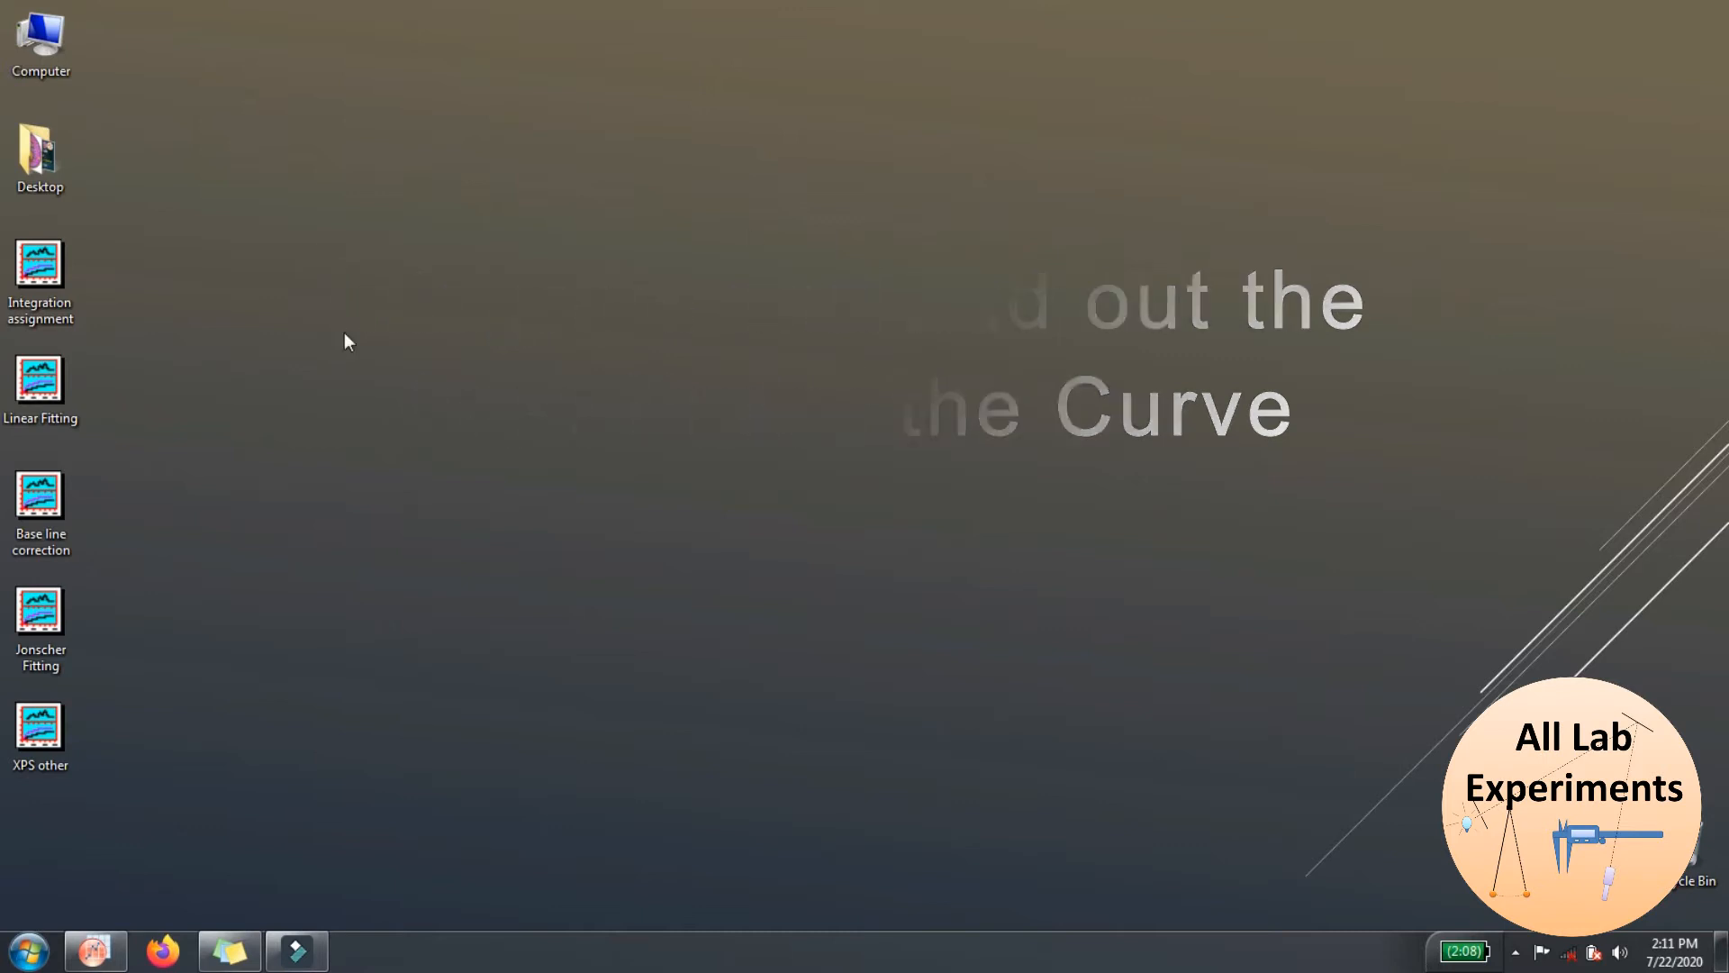
Open the Integration assignment project and plot columns A(X) and B(Y) as a line graph in a maximized window
double_click(47, 272)
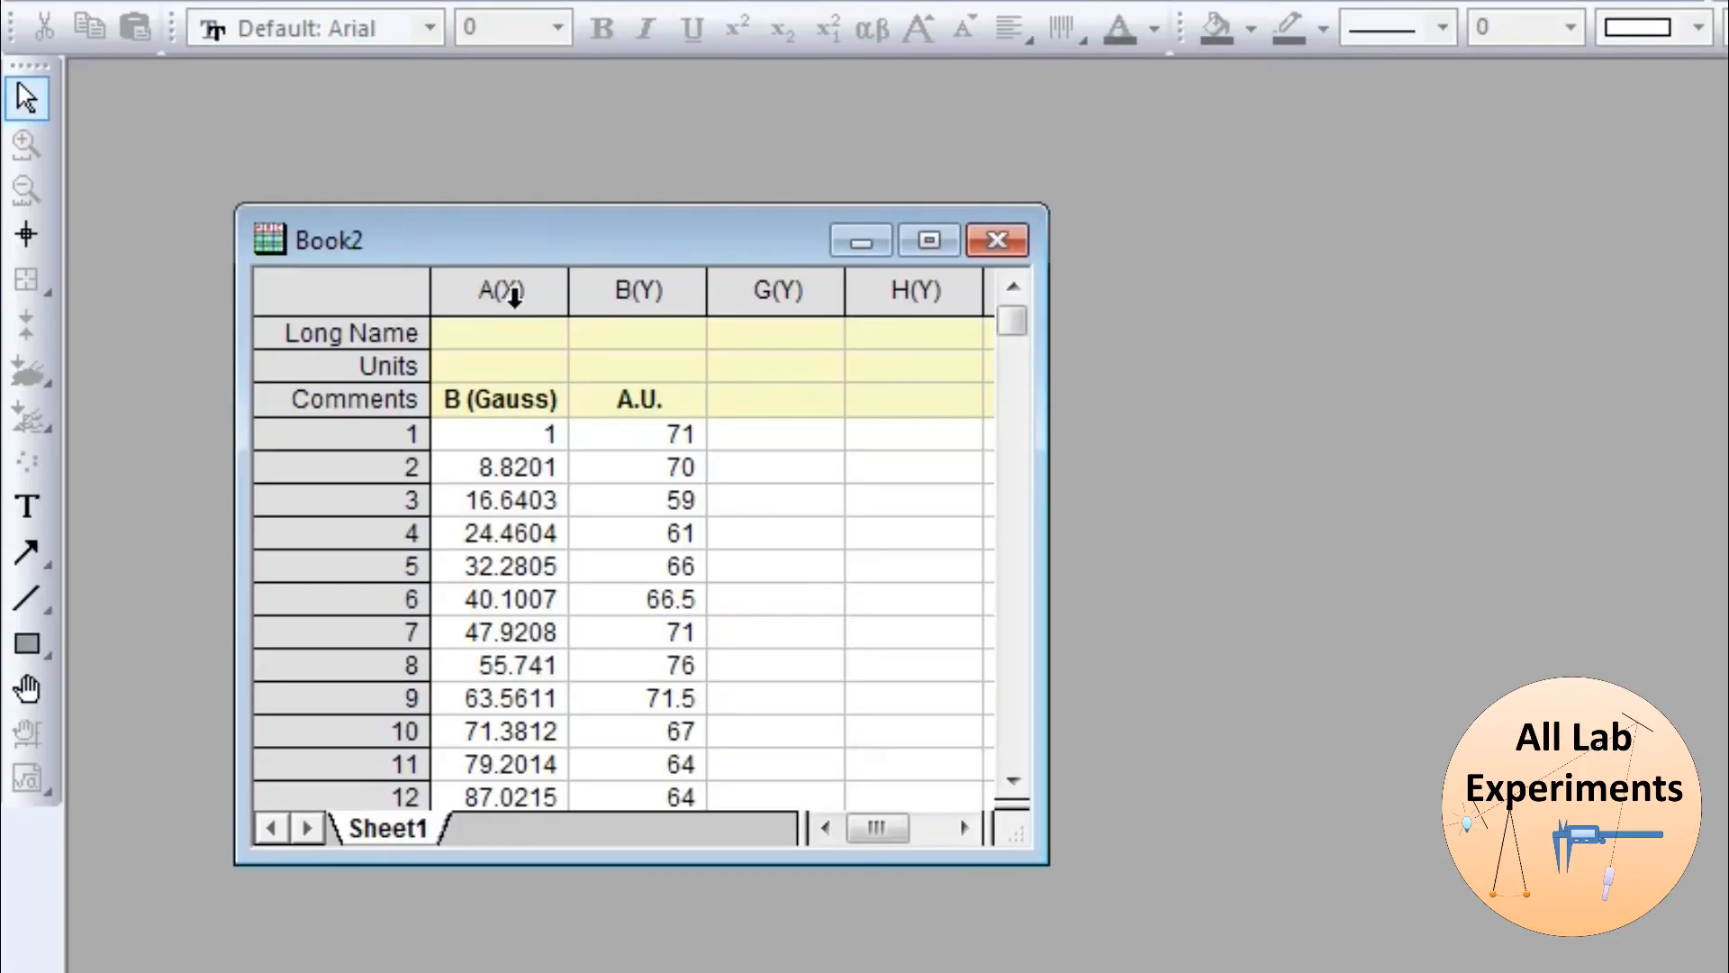
click(544, 284)
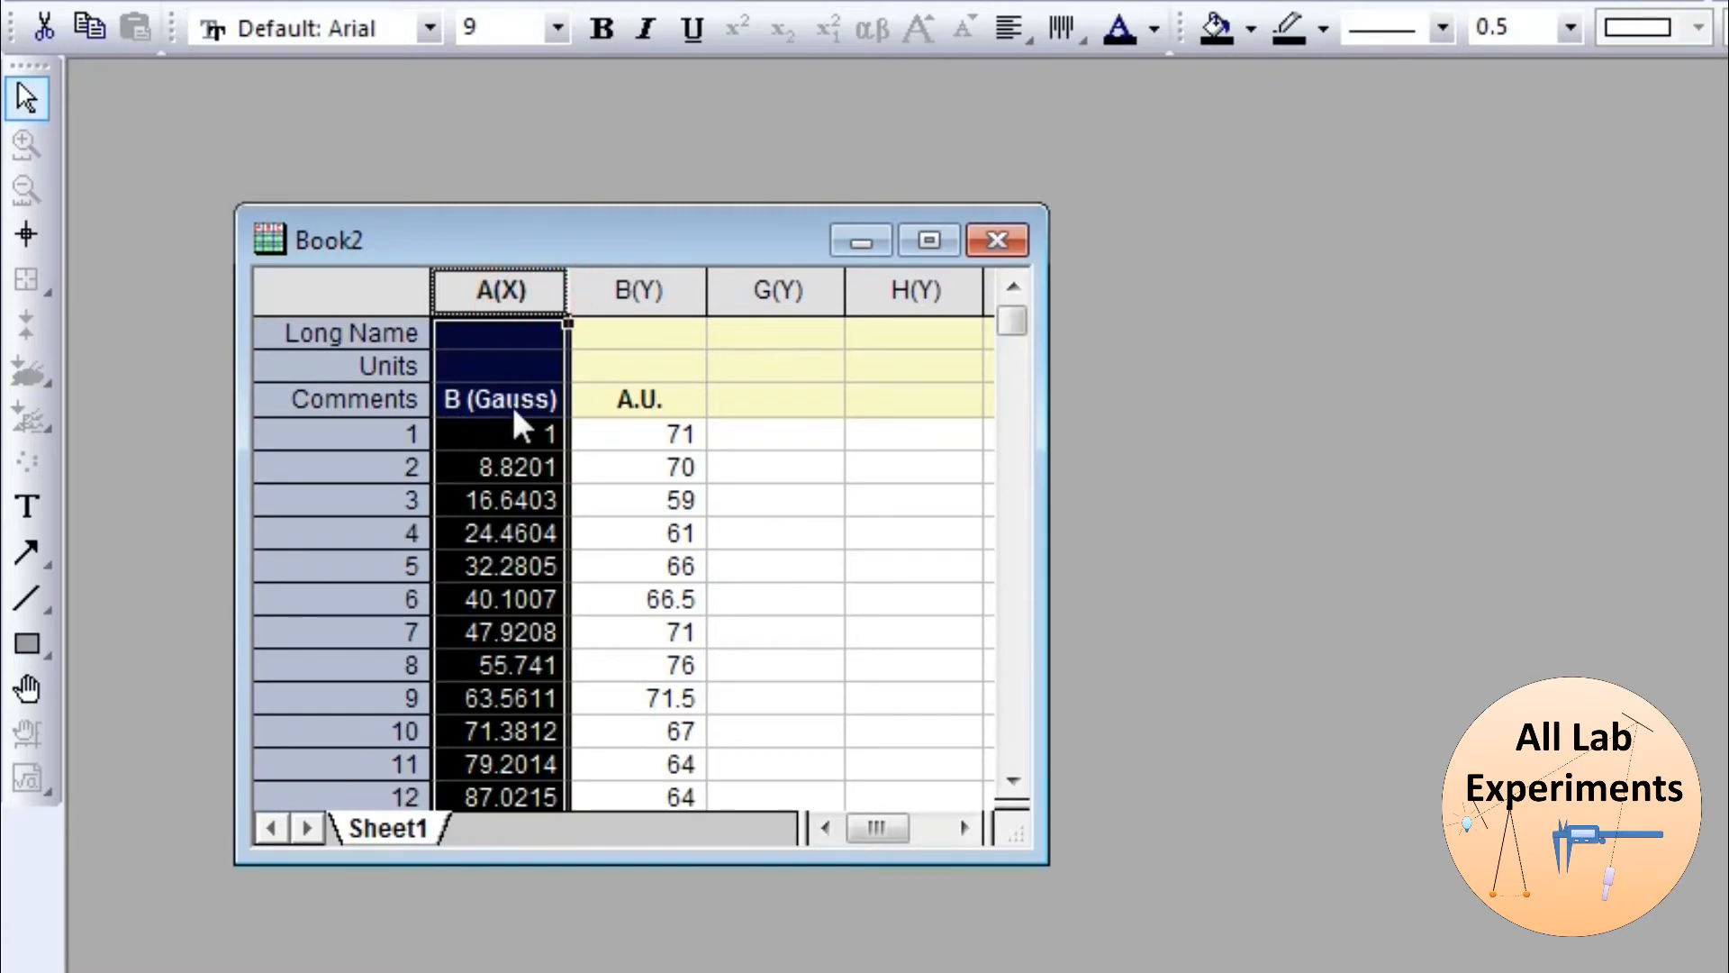
ctrl+click(624, 293)
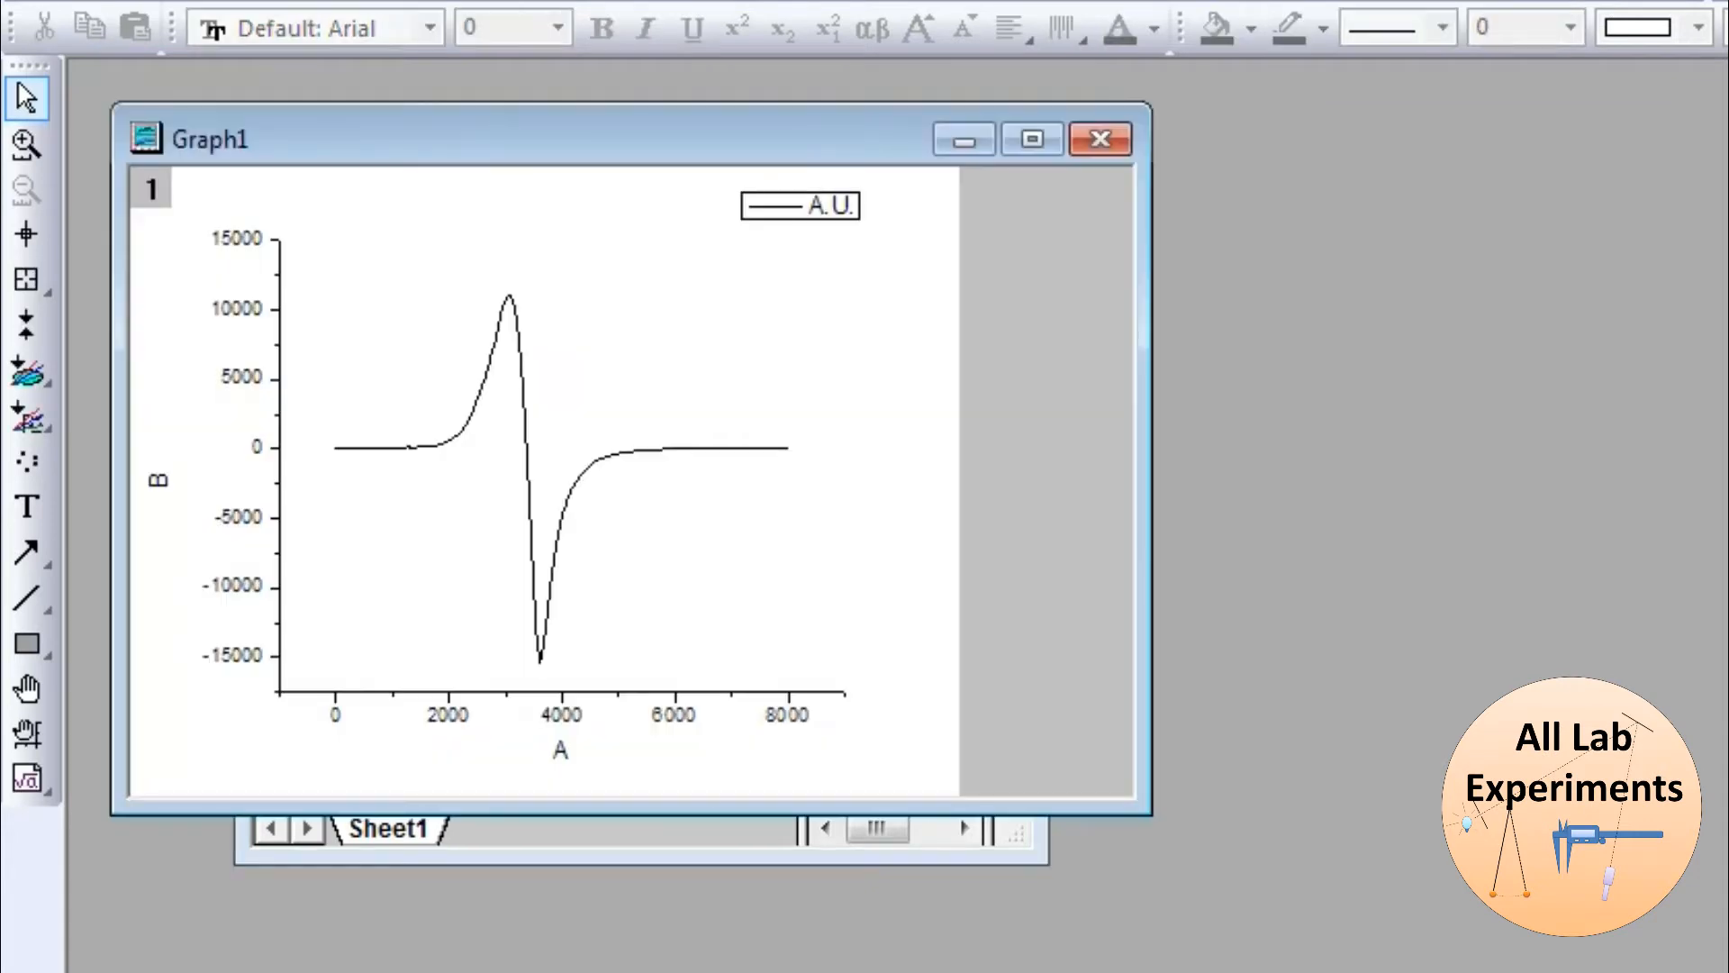
click(1032, 139)
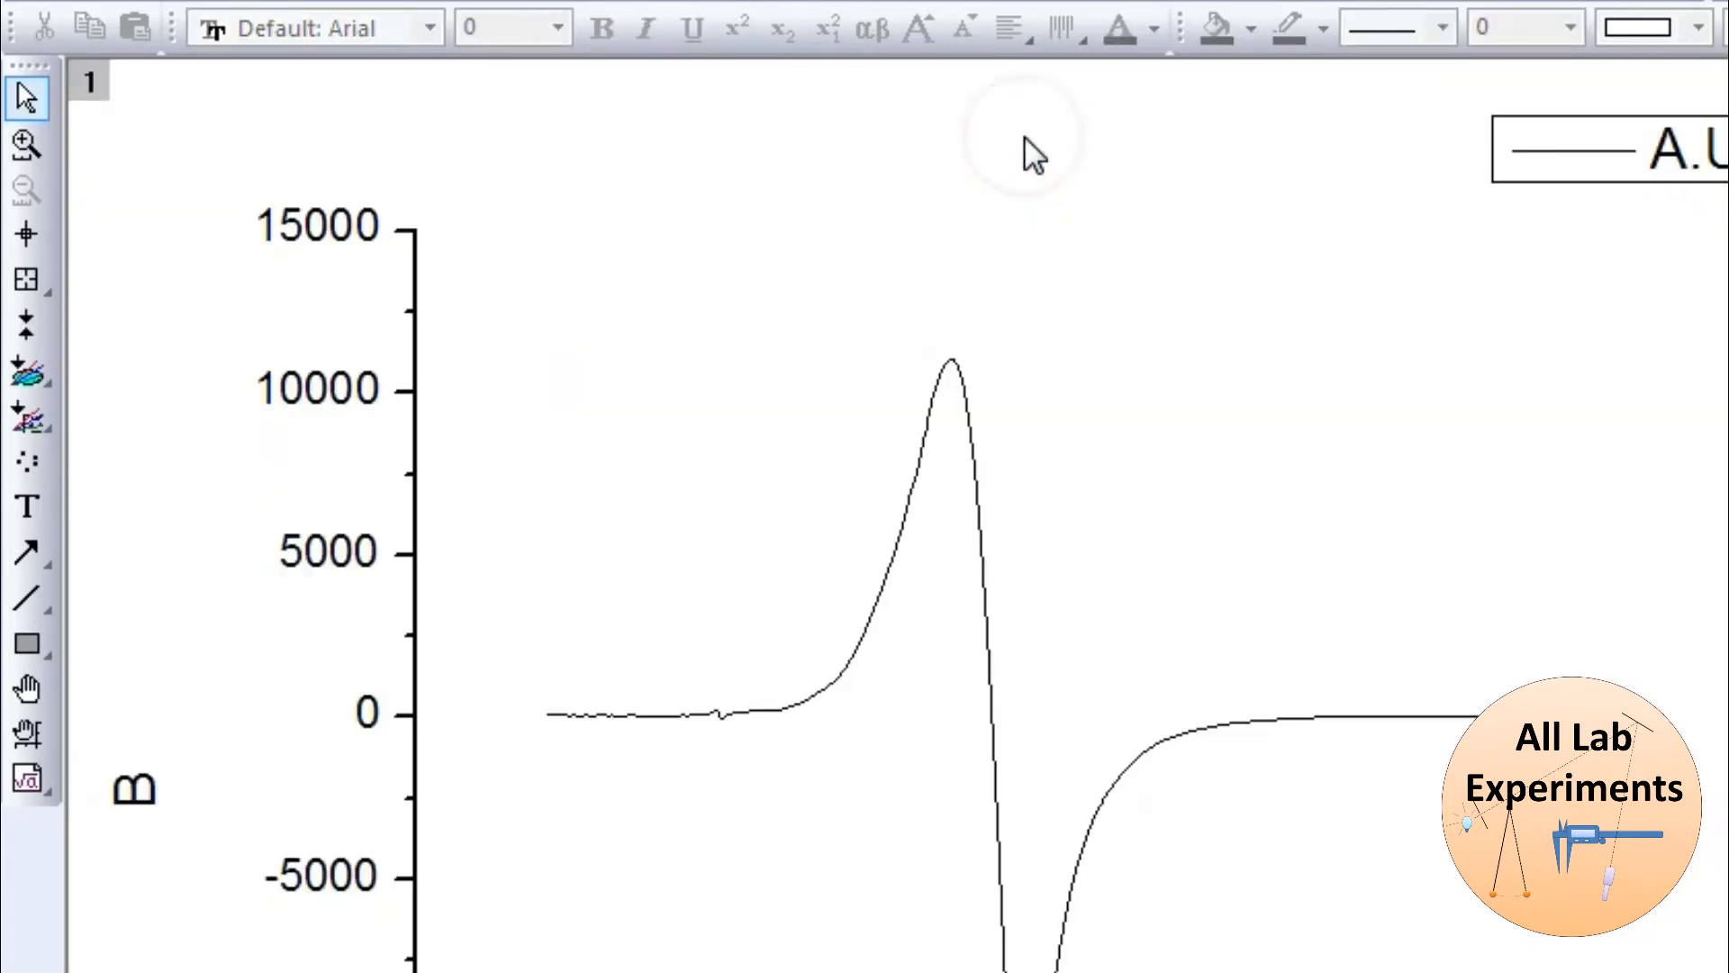
Set the line width of the A.U. curve to 2
double_click(711, 488)
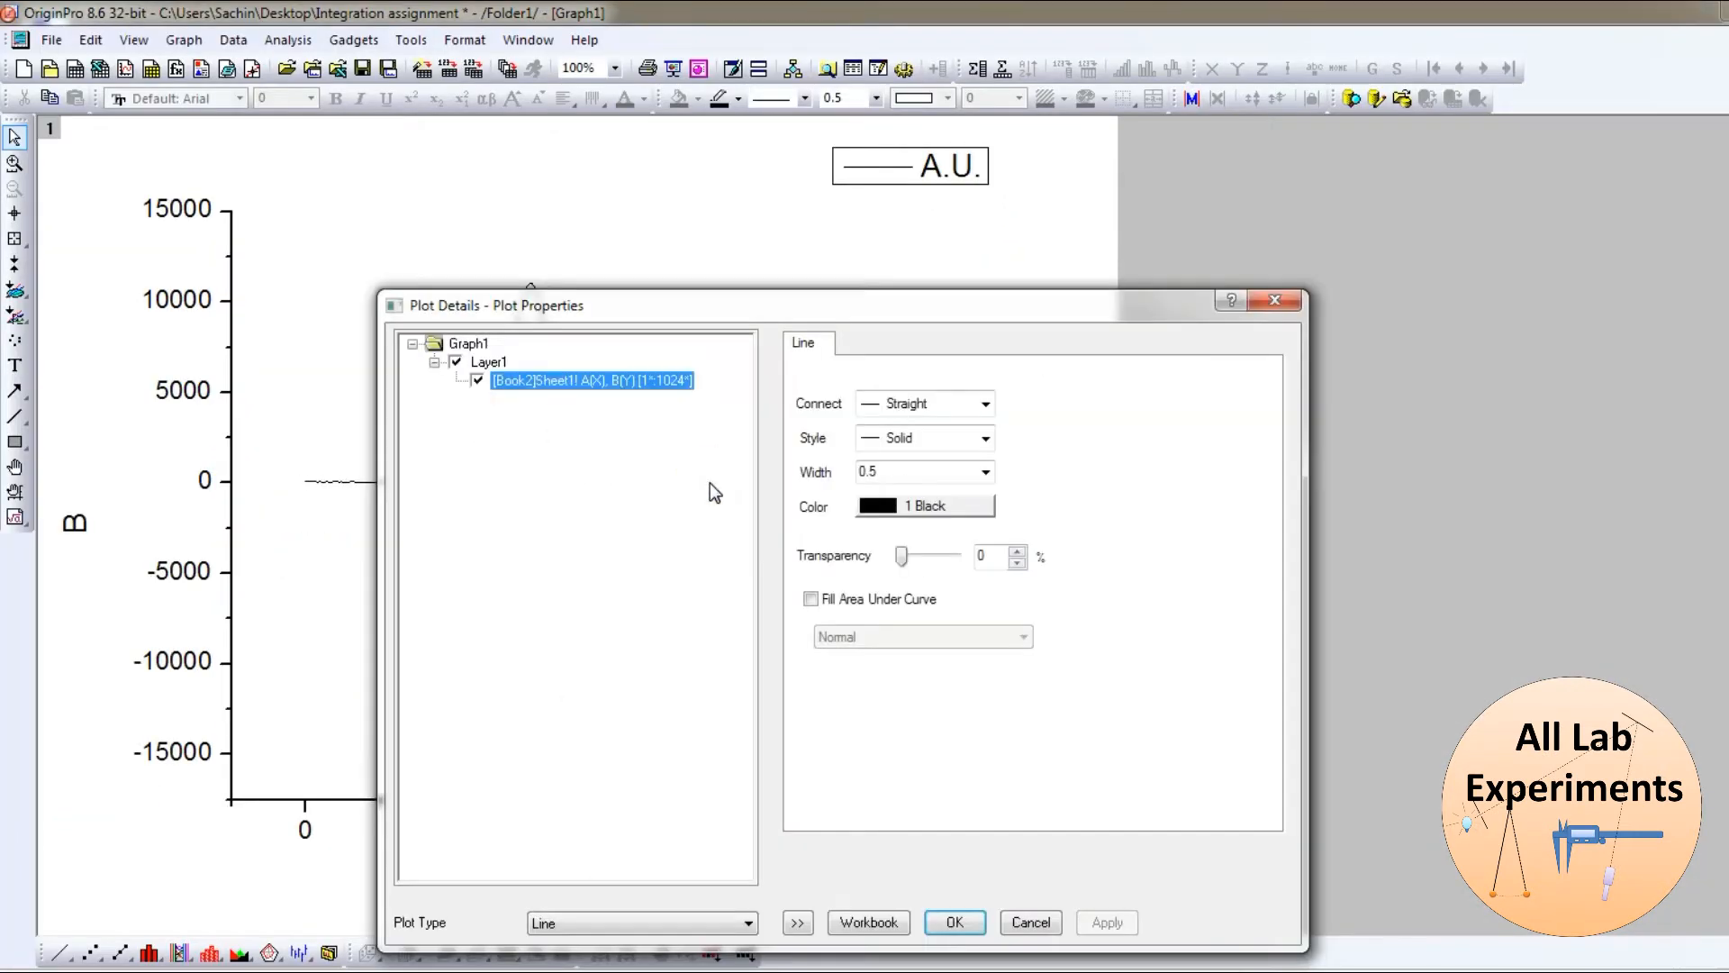
click(986, 472)
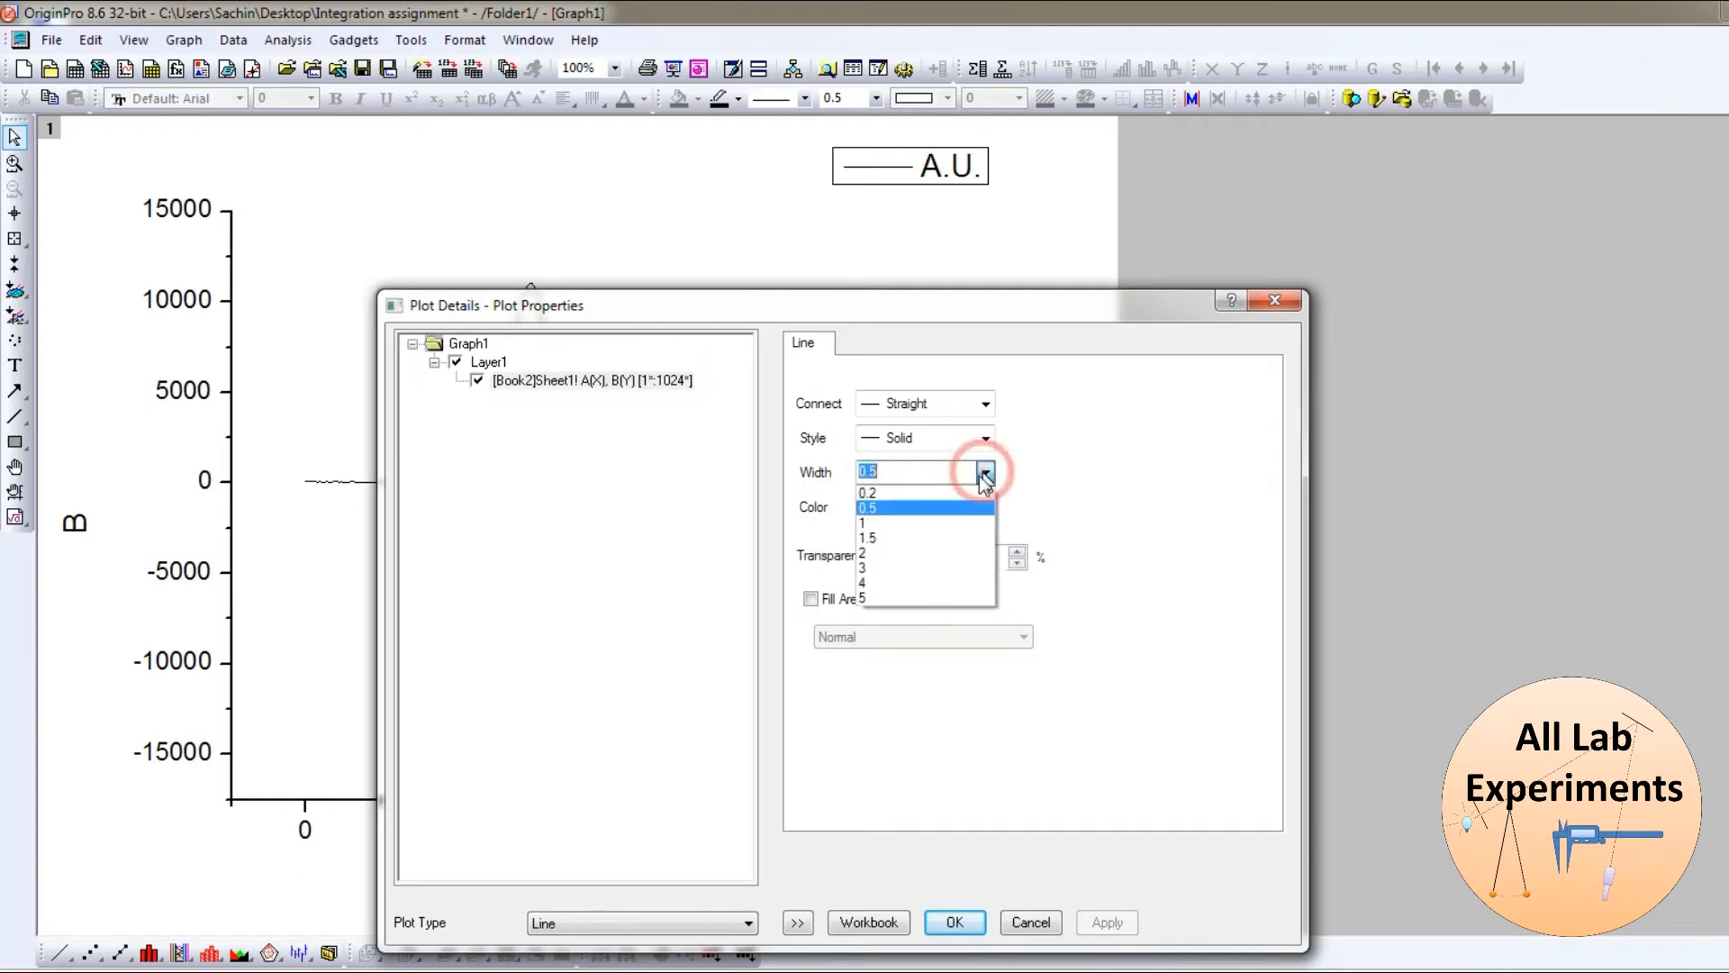
click(910, 552)
click(952, 921)
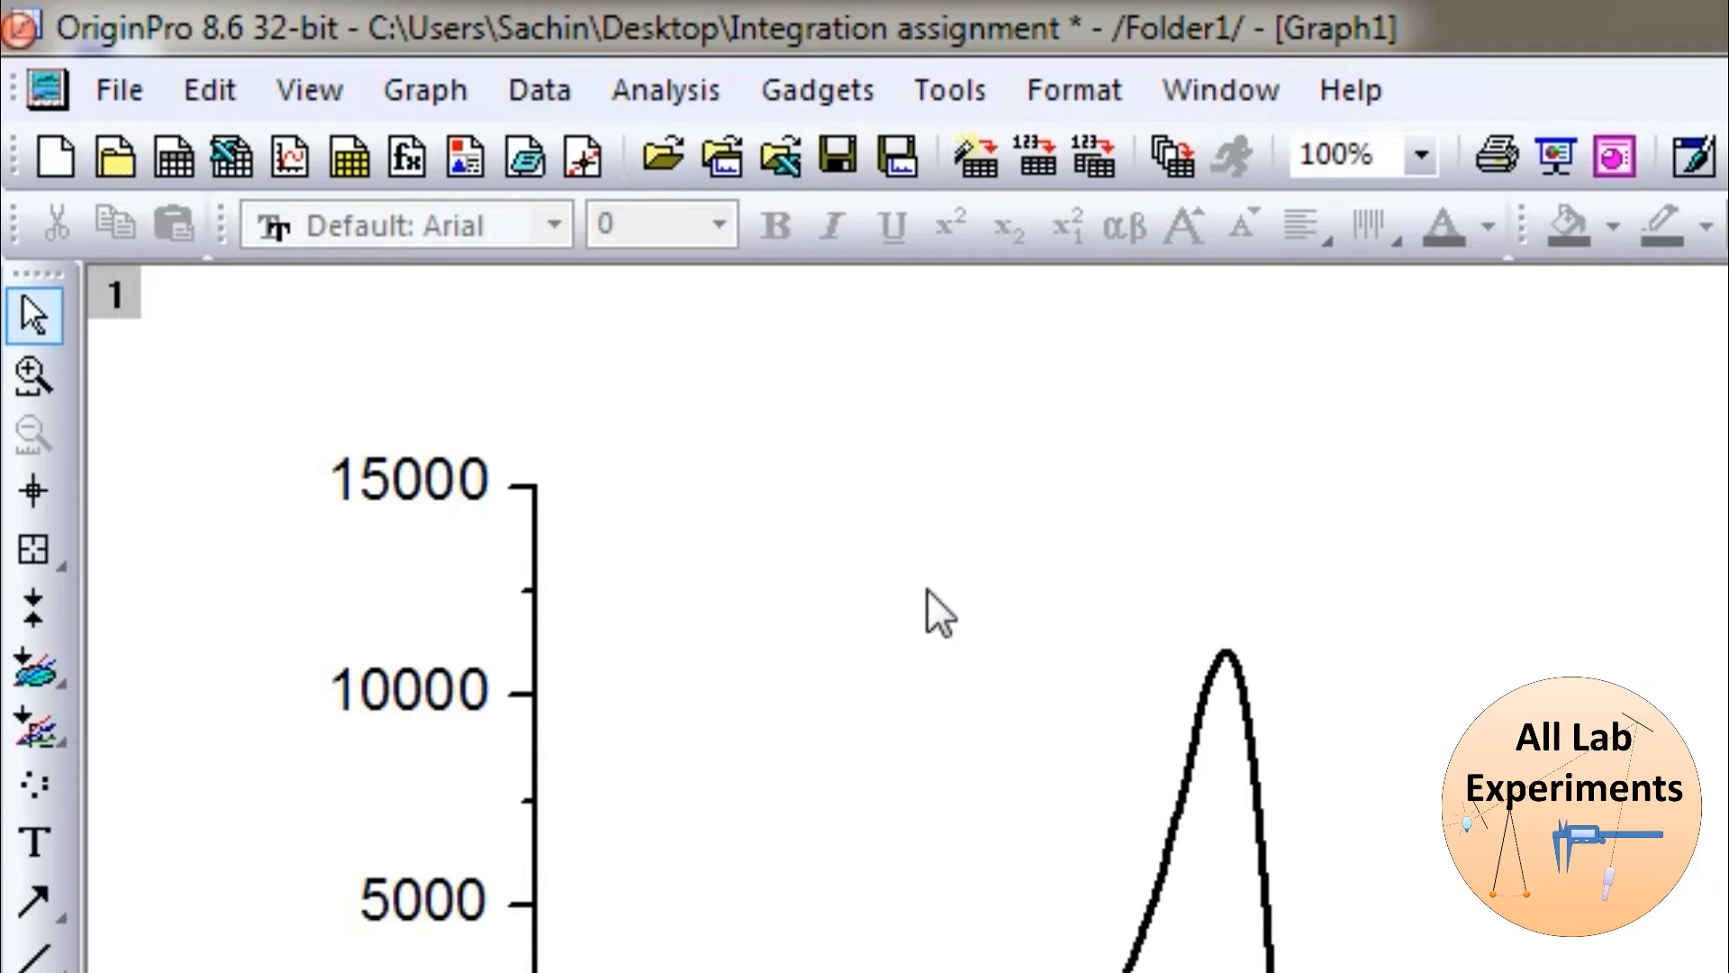
Start the Integrate gadget on the A.U. curve with the area type set to Mathematical Area
click(835, 90)
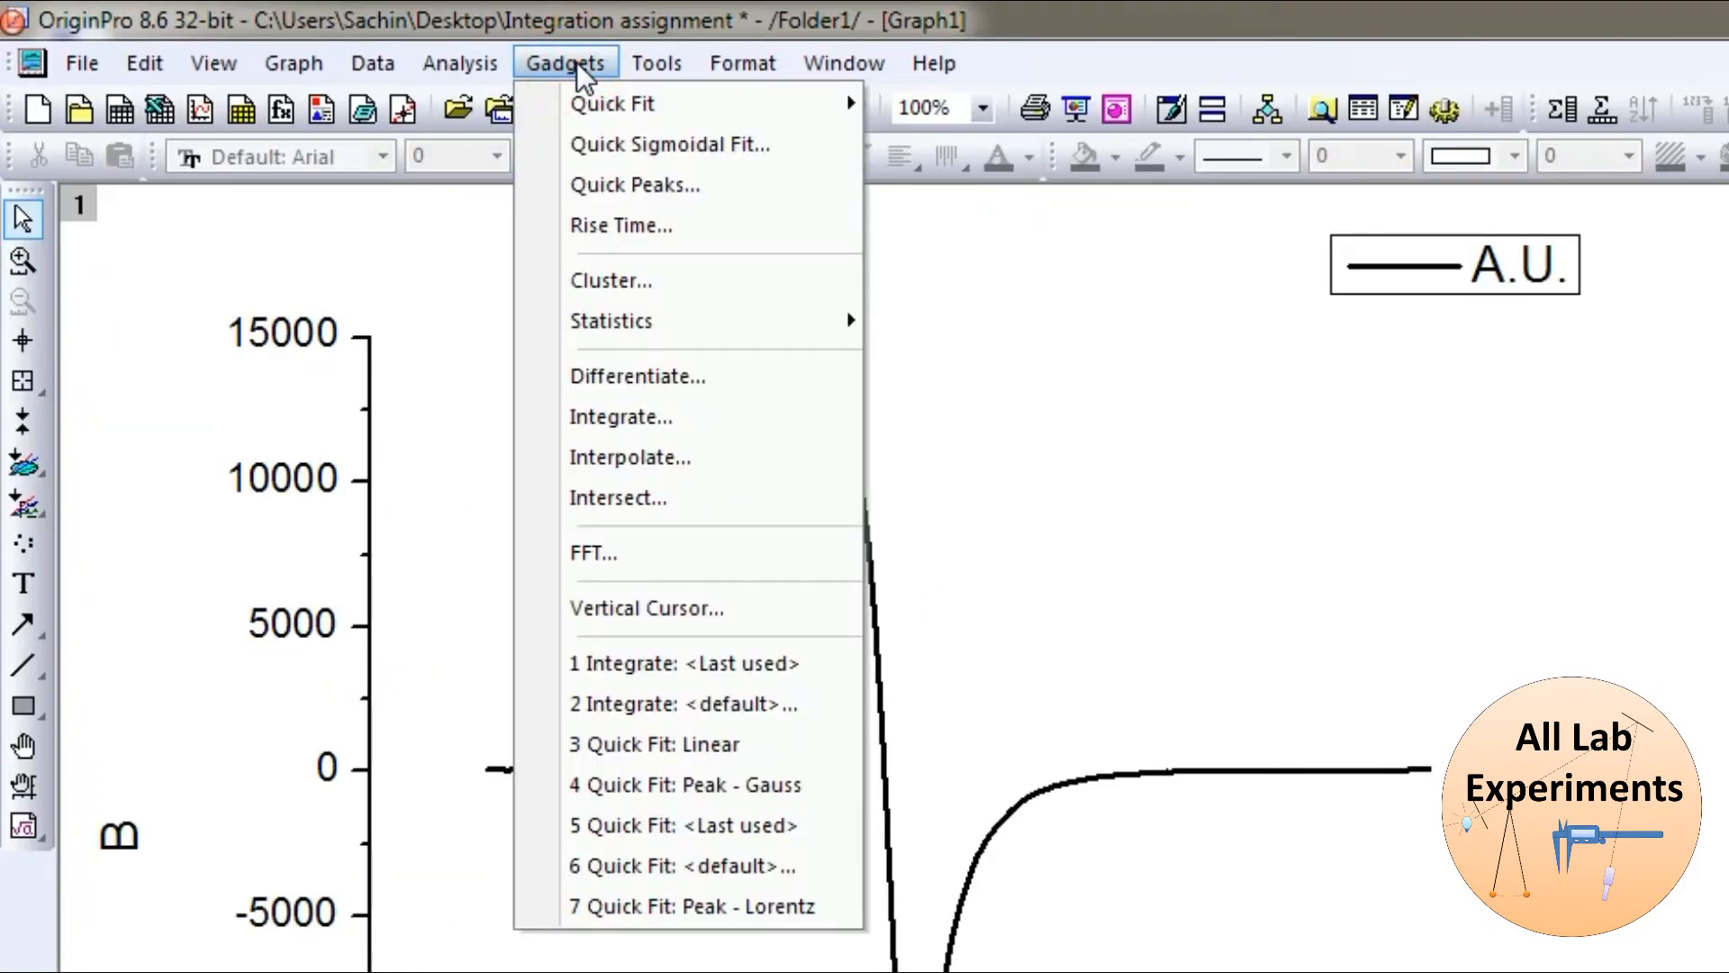
click(706, 424)
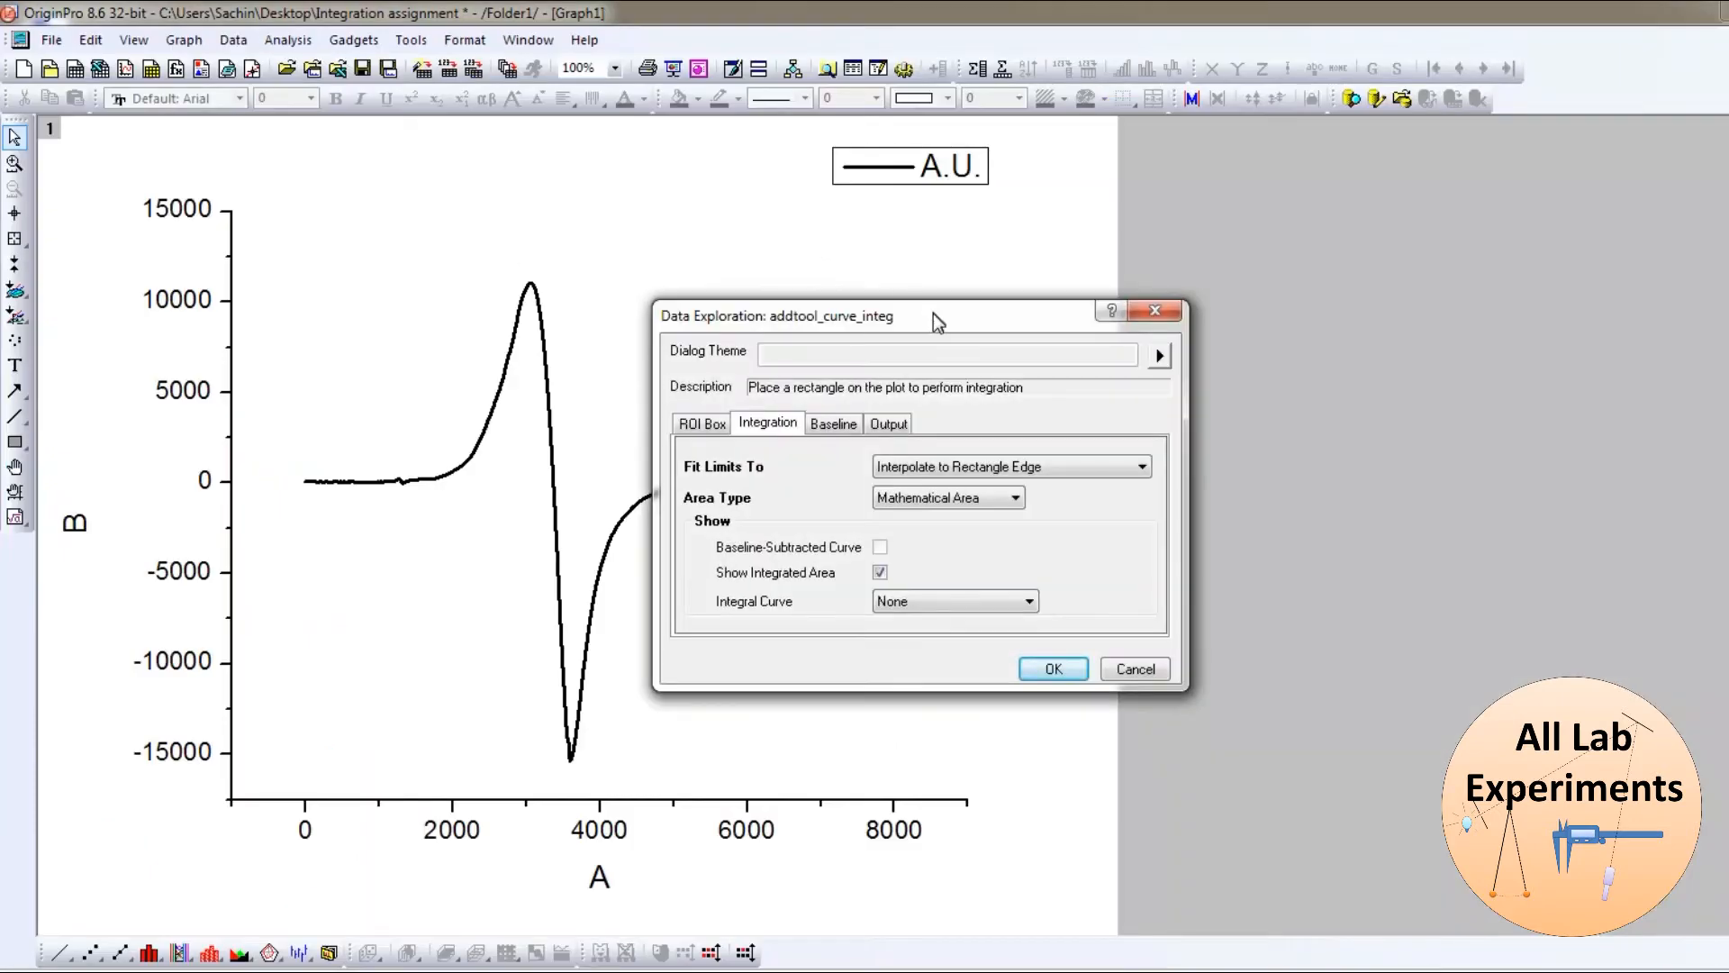
drag(933, 313, 1157, 254)
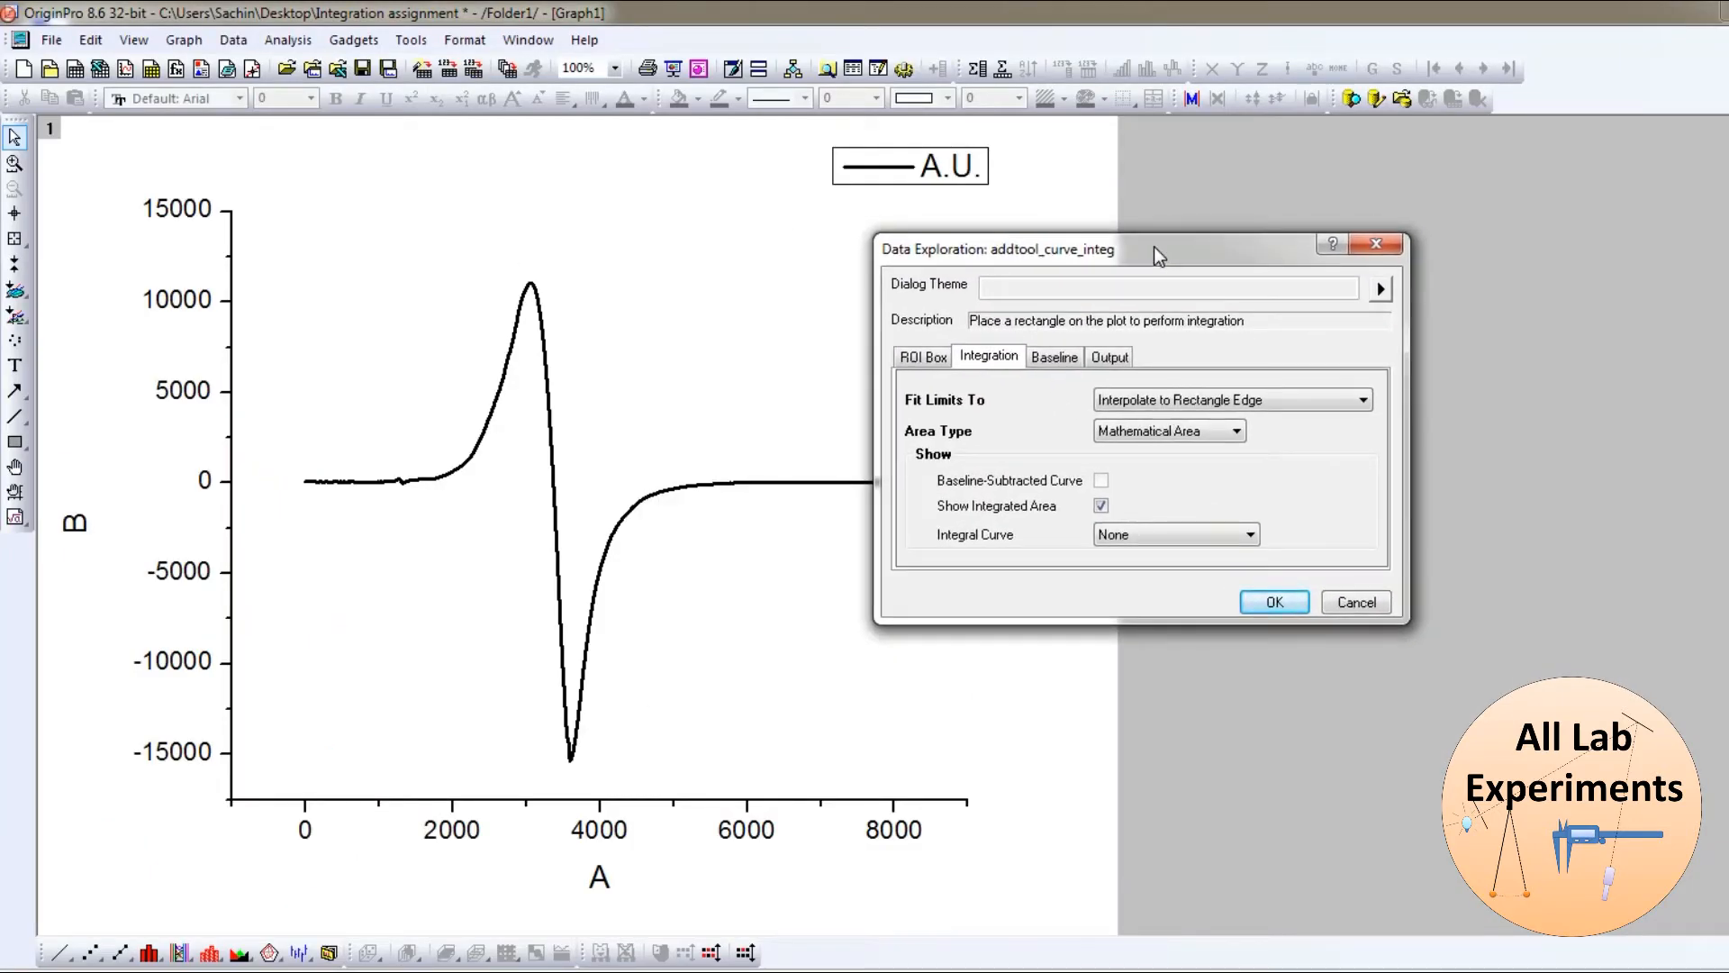
click(1236, 430)
click(1237, 431)
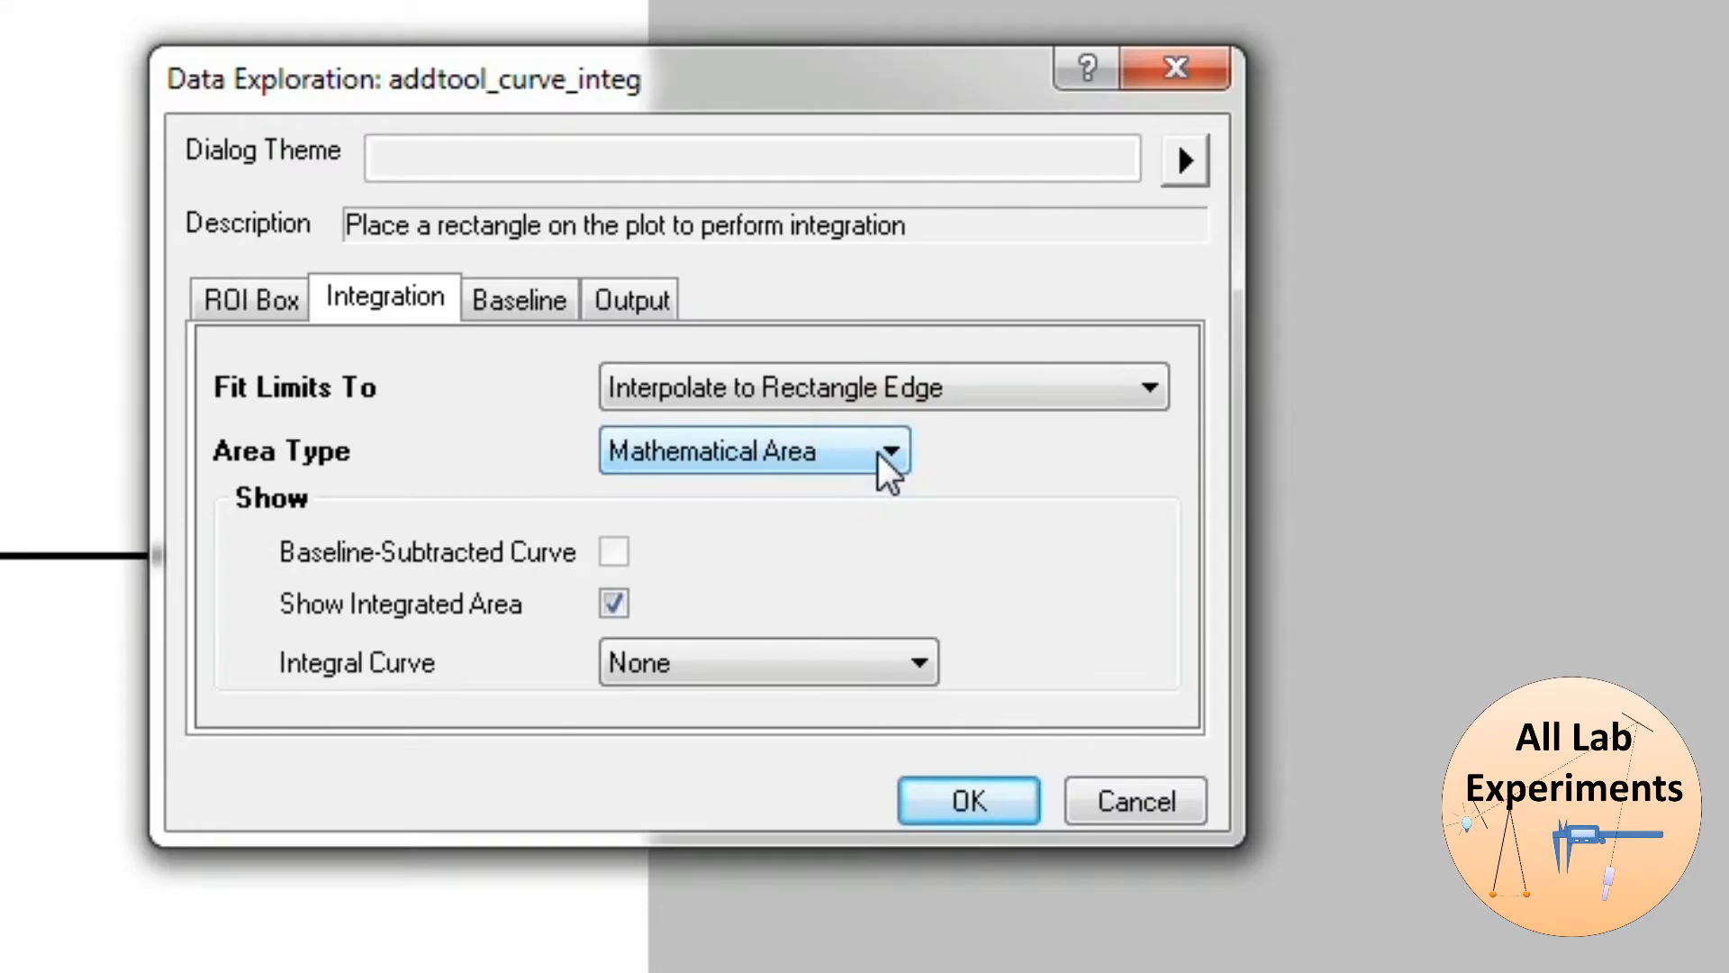
click(892, 448)
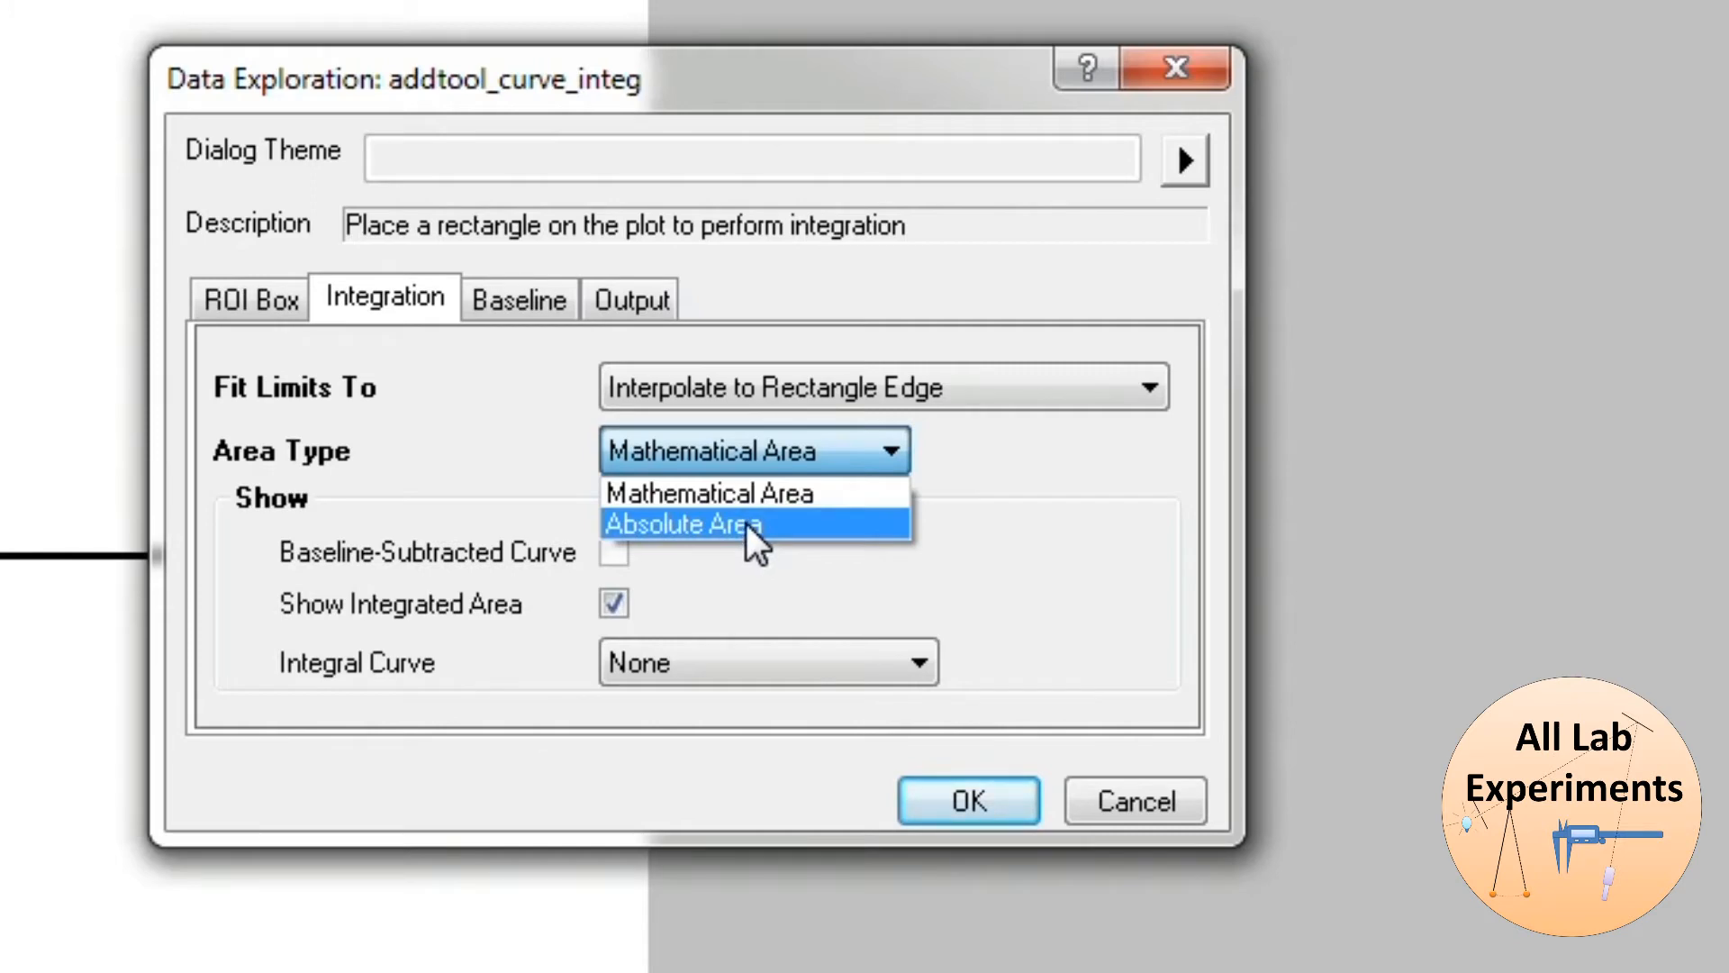
click(736, 494)
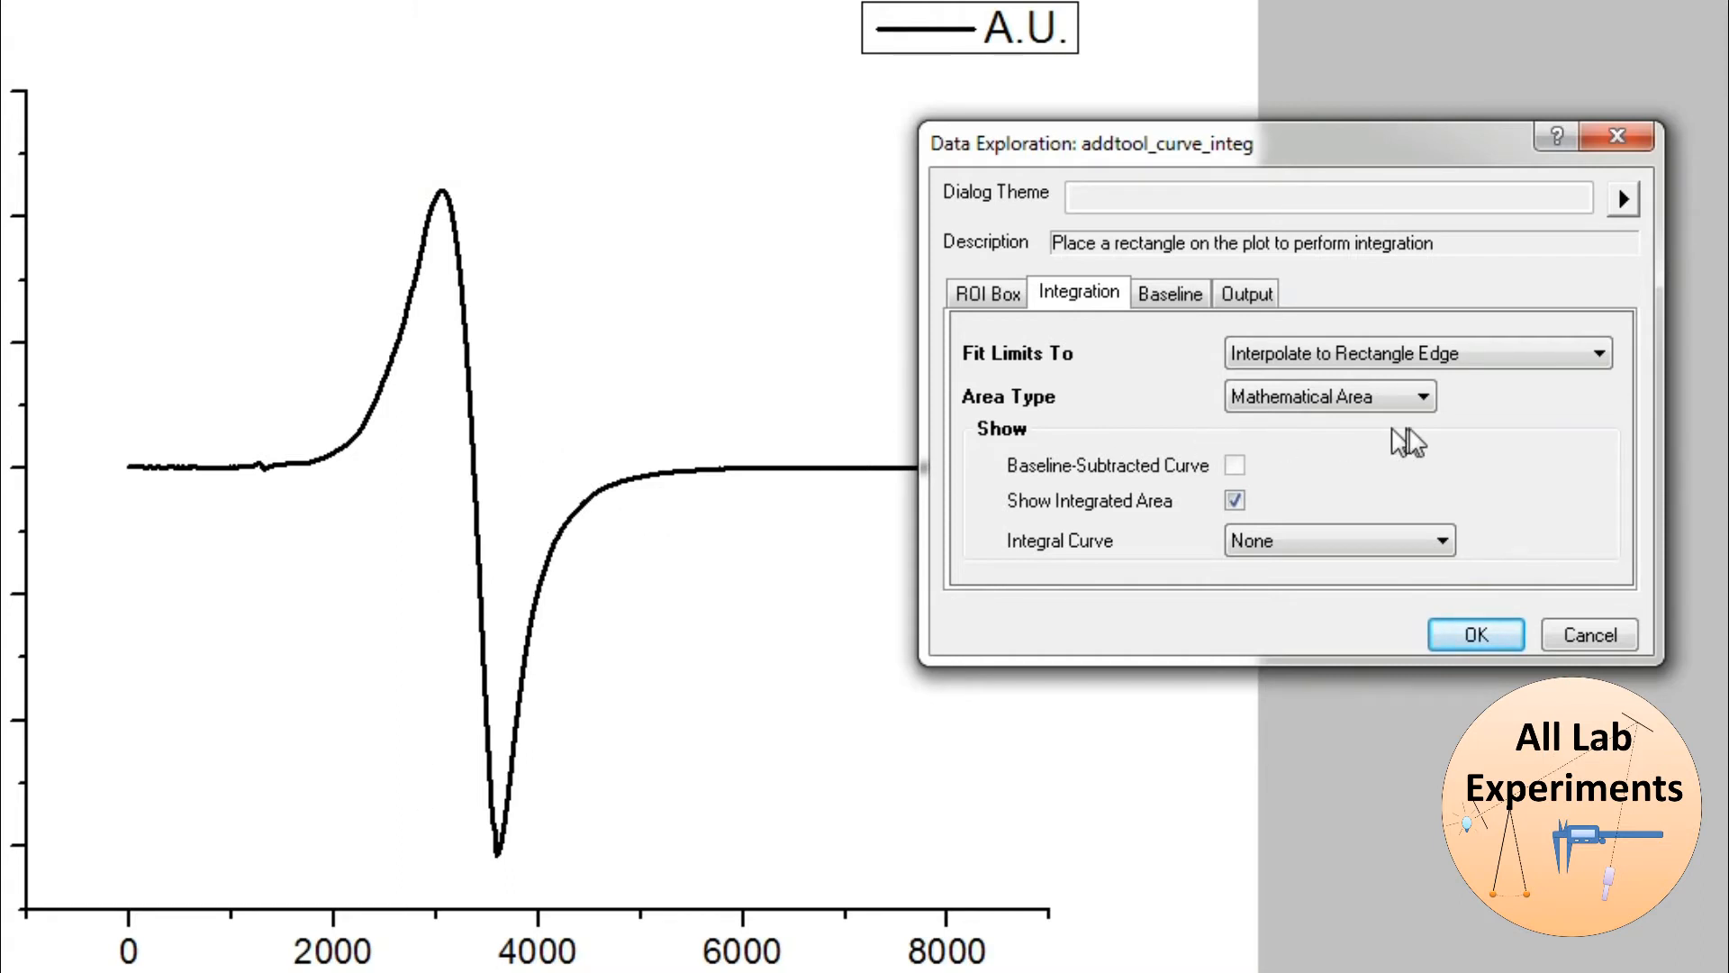
click(1421, 398)
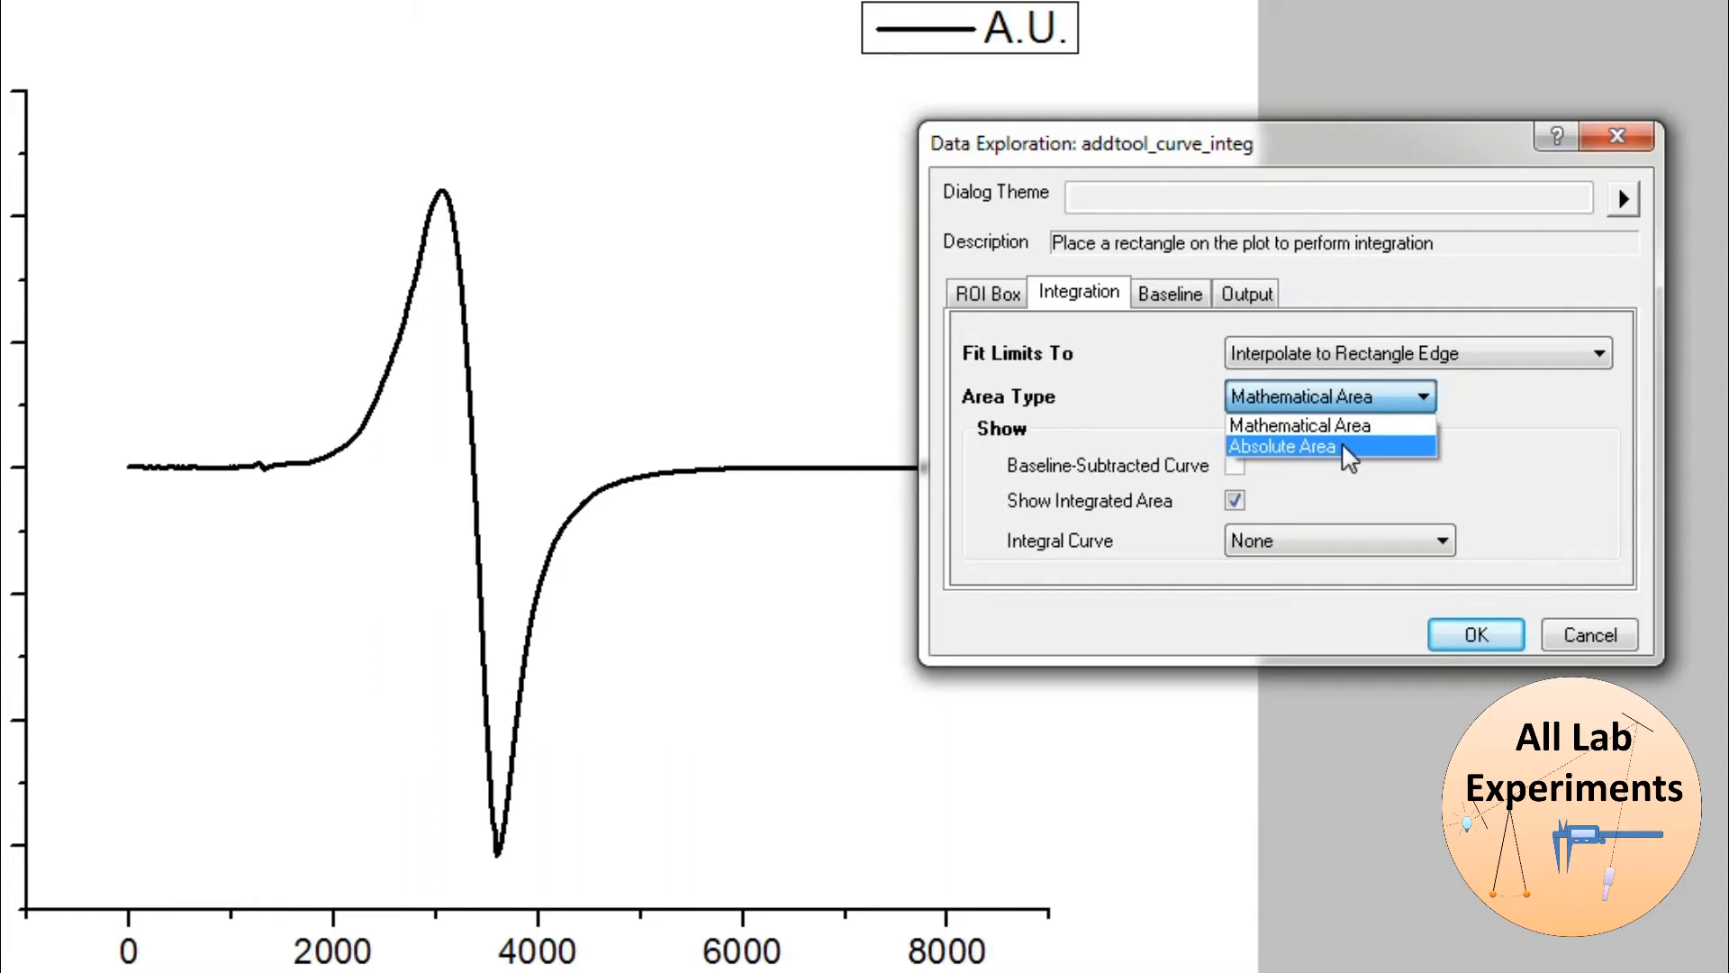
click(1324, 425)
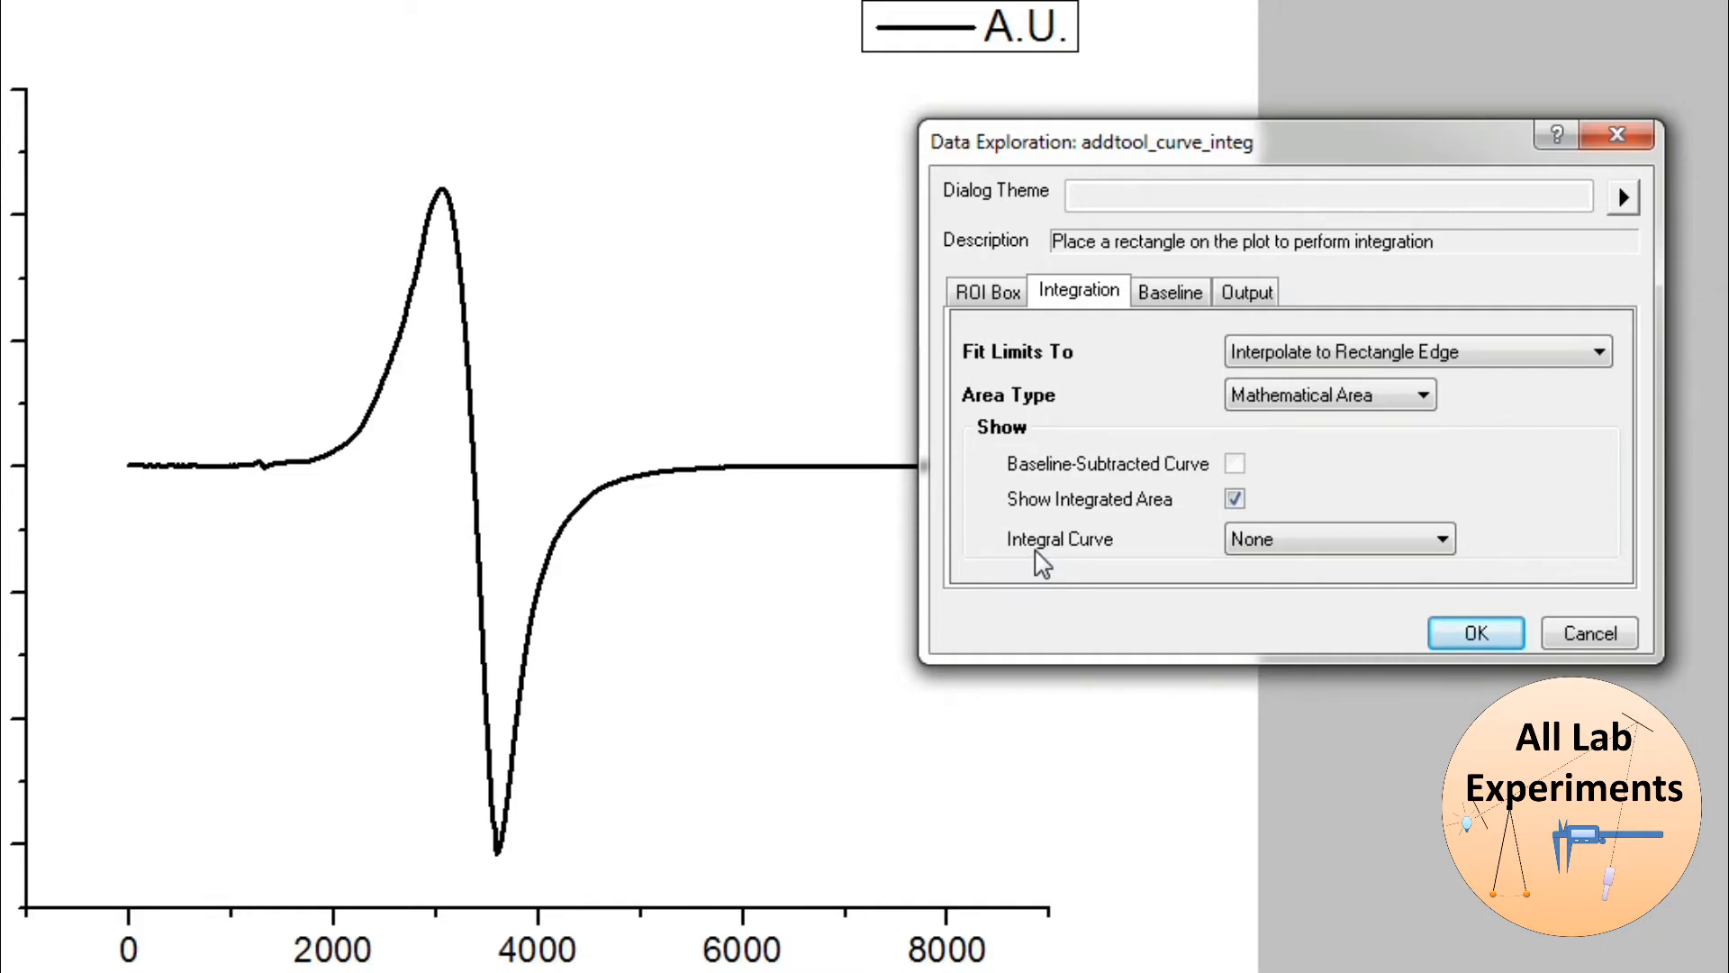
Set the integral curve to Restrict to Rectangle and apply the Integrate gadget to the graph
click(1443, 539)
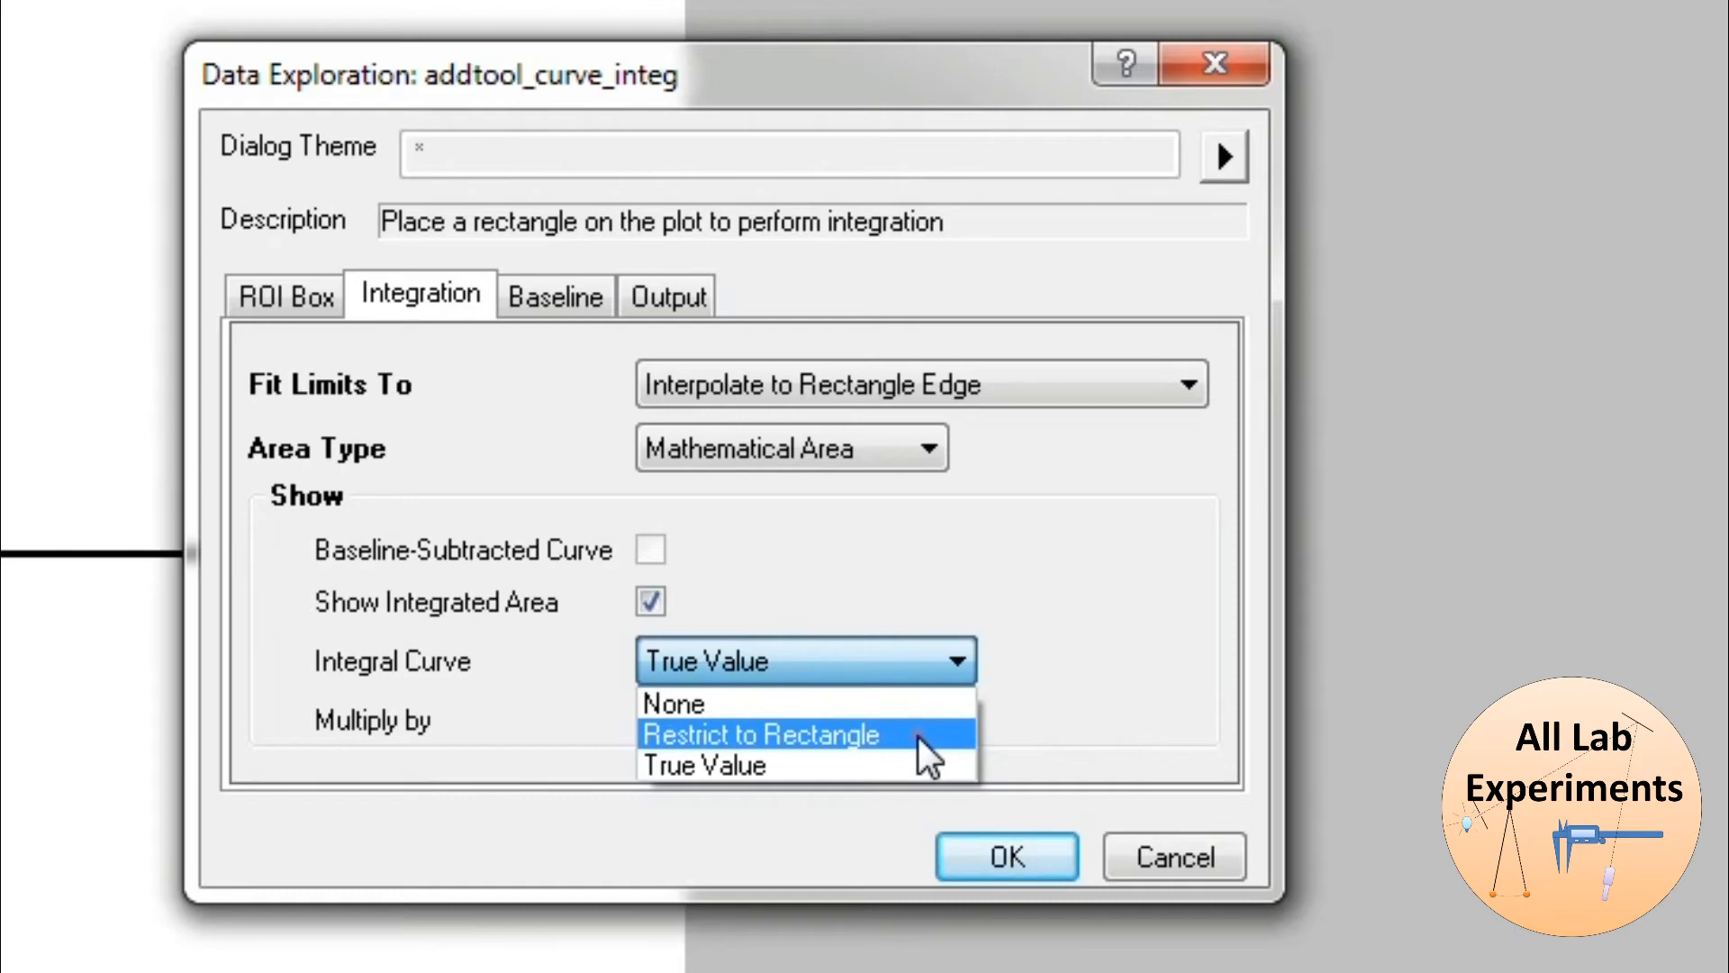
click(916, 736)
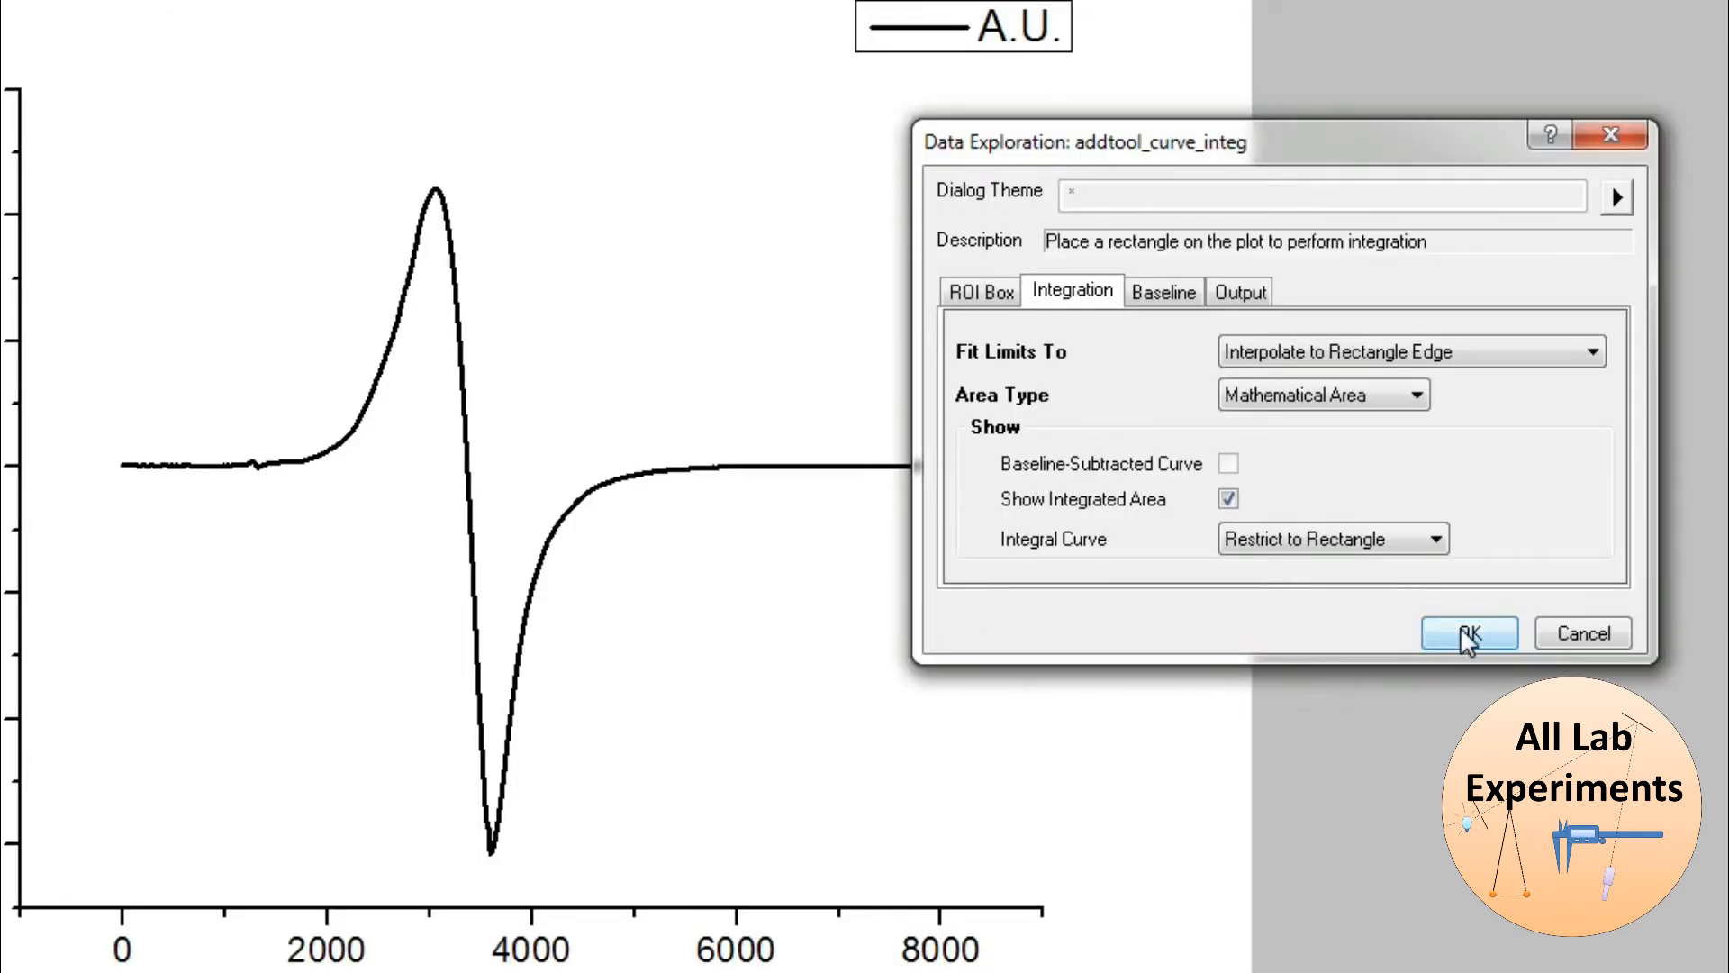
click(1469, 634)
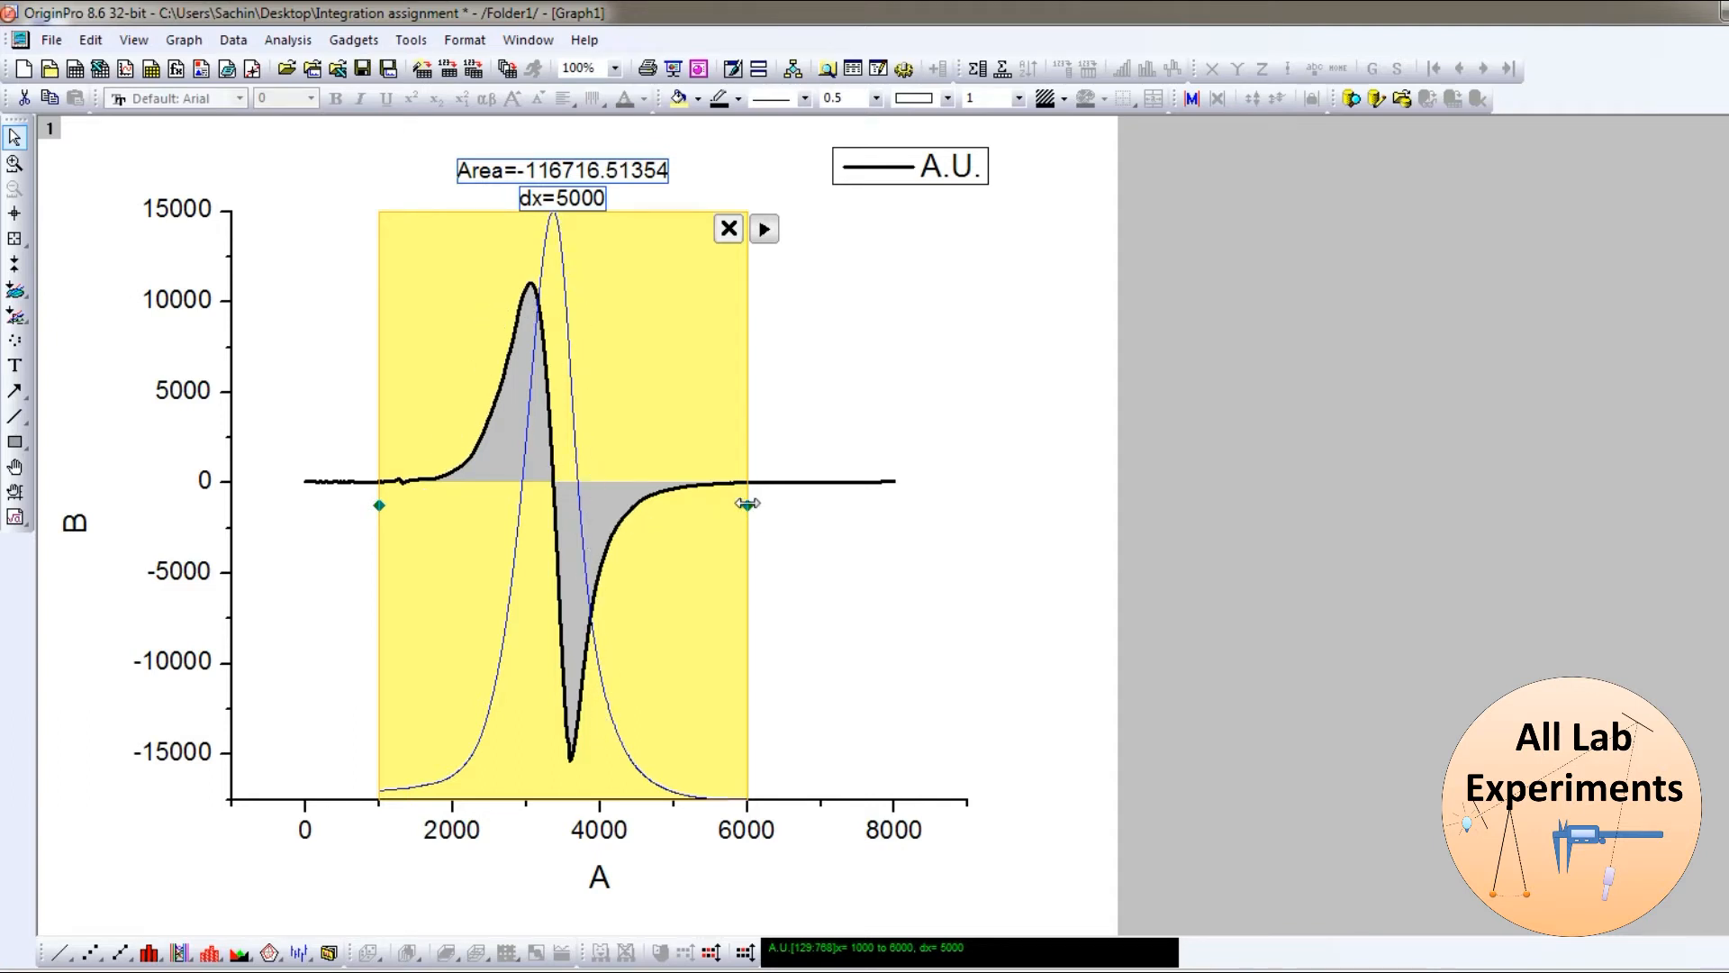
Resize the integration rectangle to measure the positive peak up to x about 3360, the curve up to about 6233, and the negative peak
drag(748, 504, 553, 518)
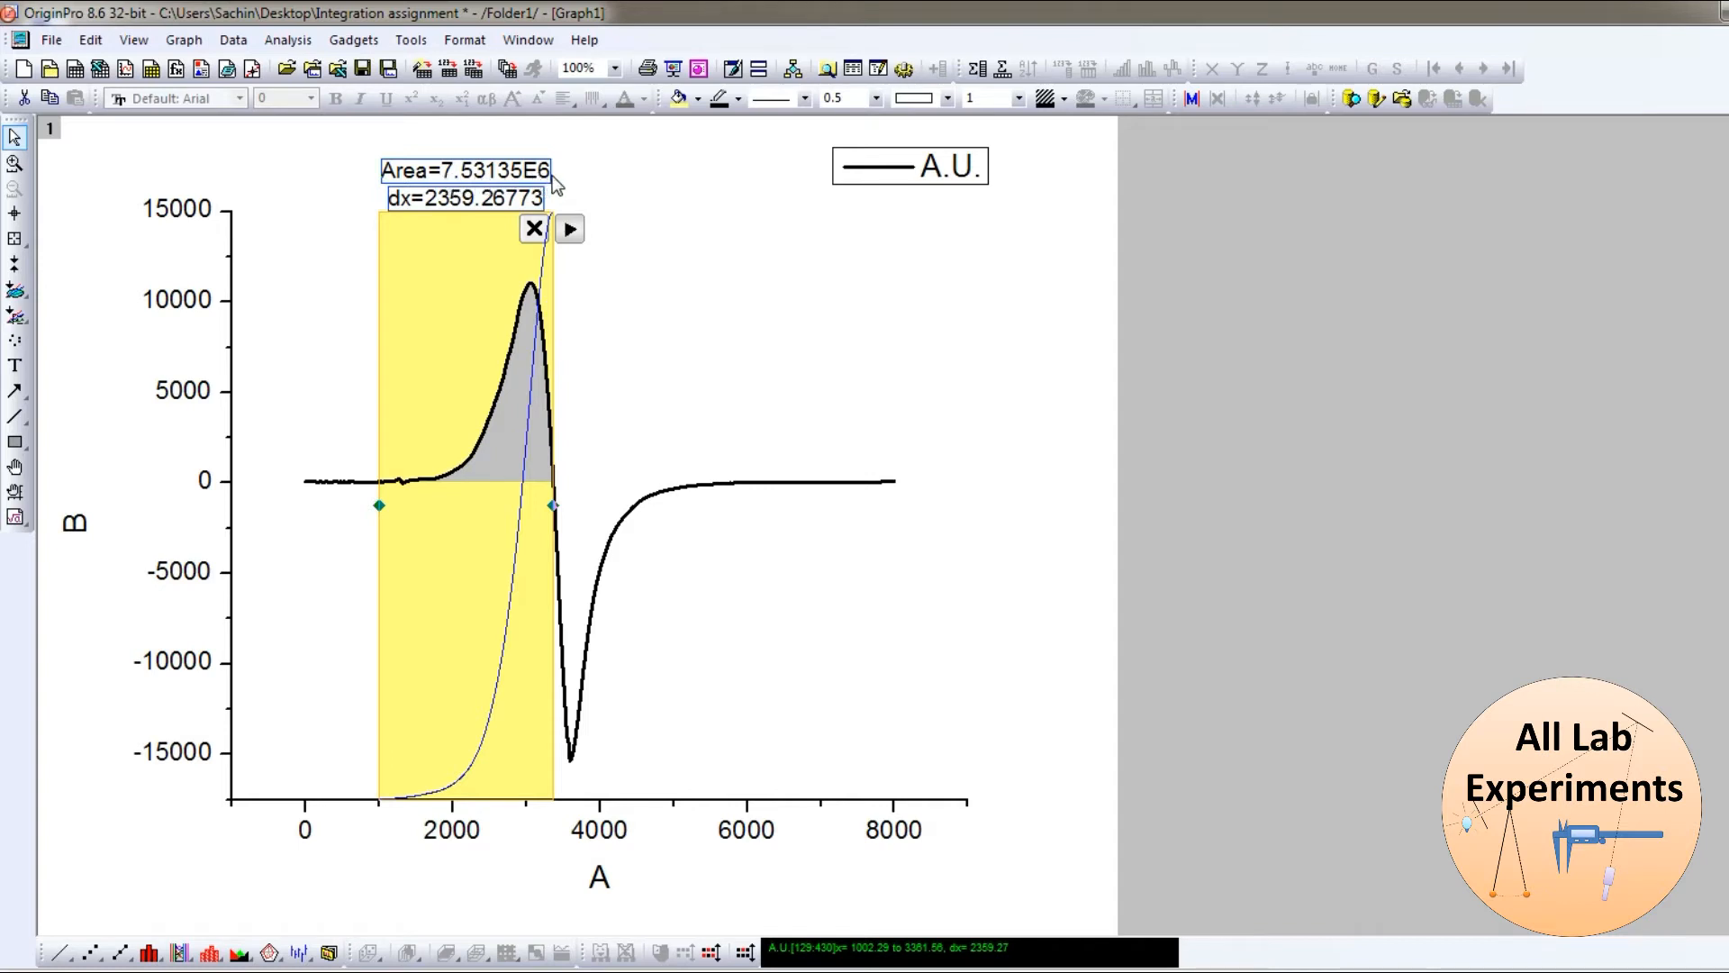
drag(555, 504, 766, 549)
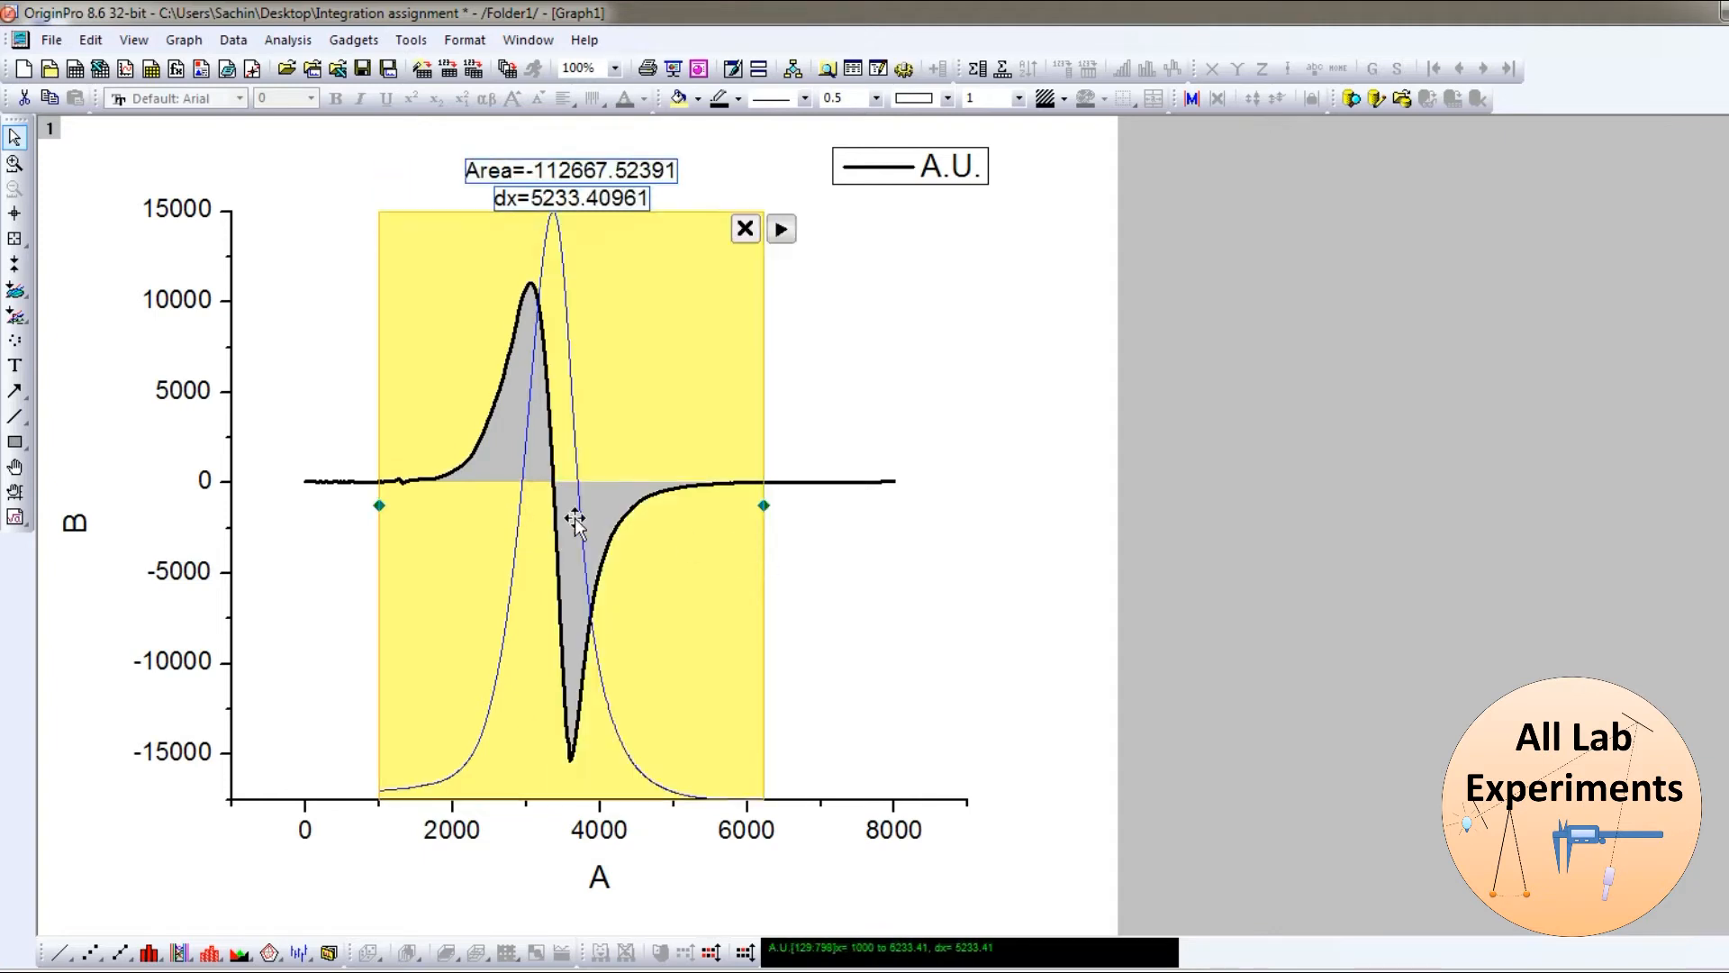
drag(380, 506, 553, 523)
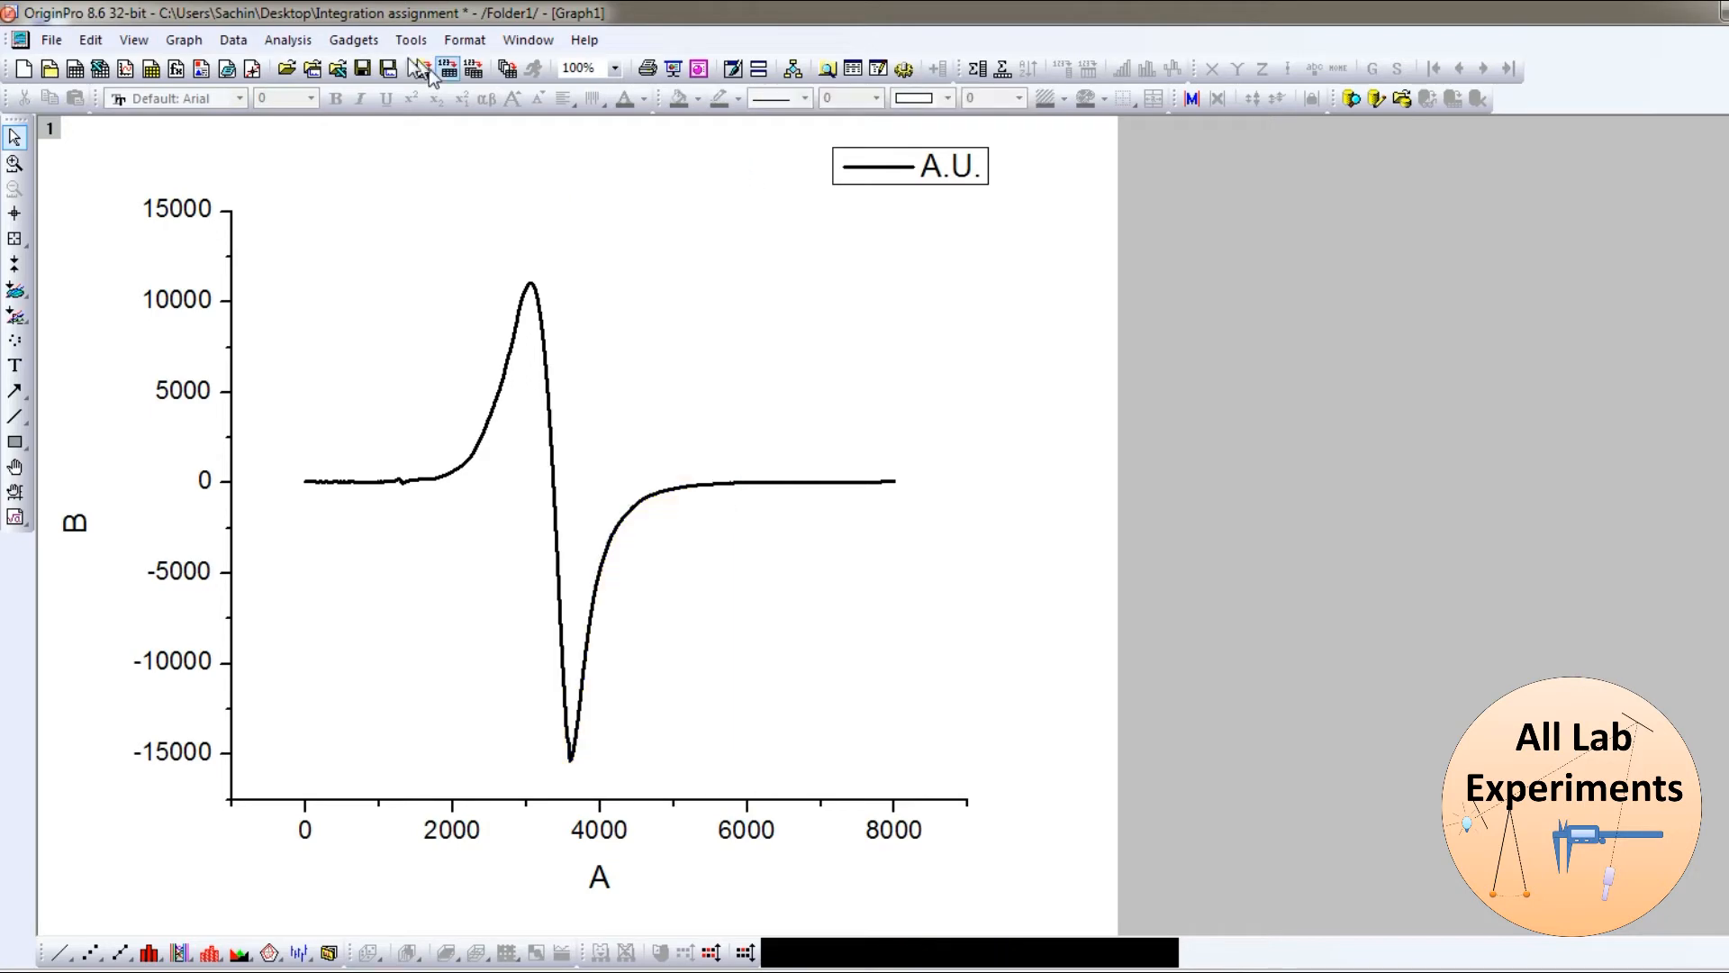
Integrate the curve with the Integrate gadget using Absolute Area and a Restrict to Rectangle integral curve, and close the gadget
click(339, 38)
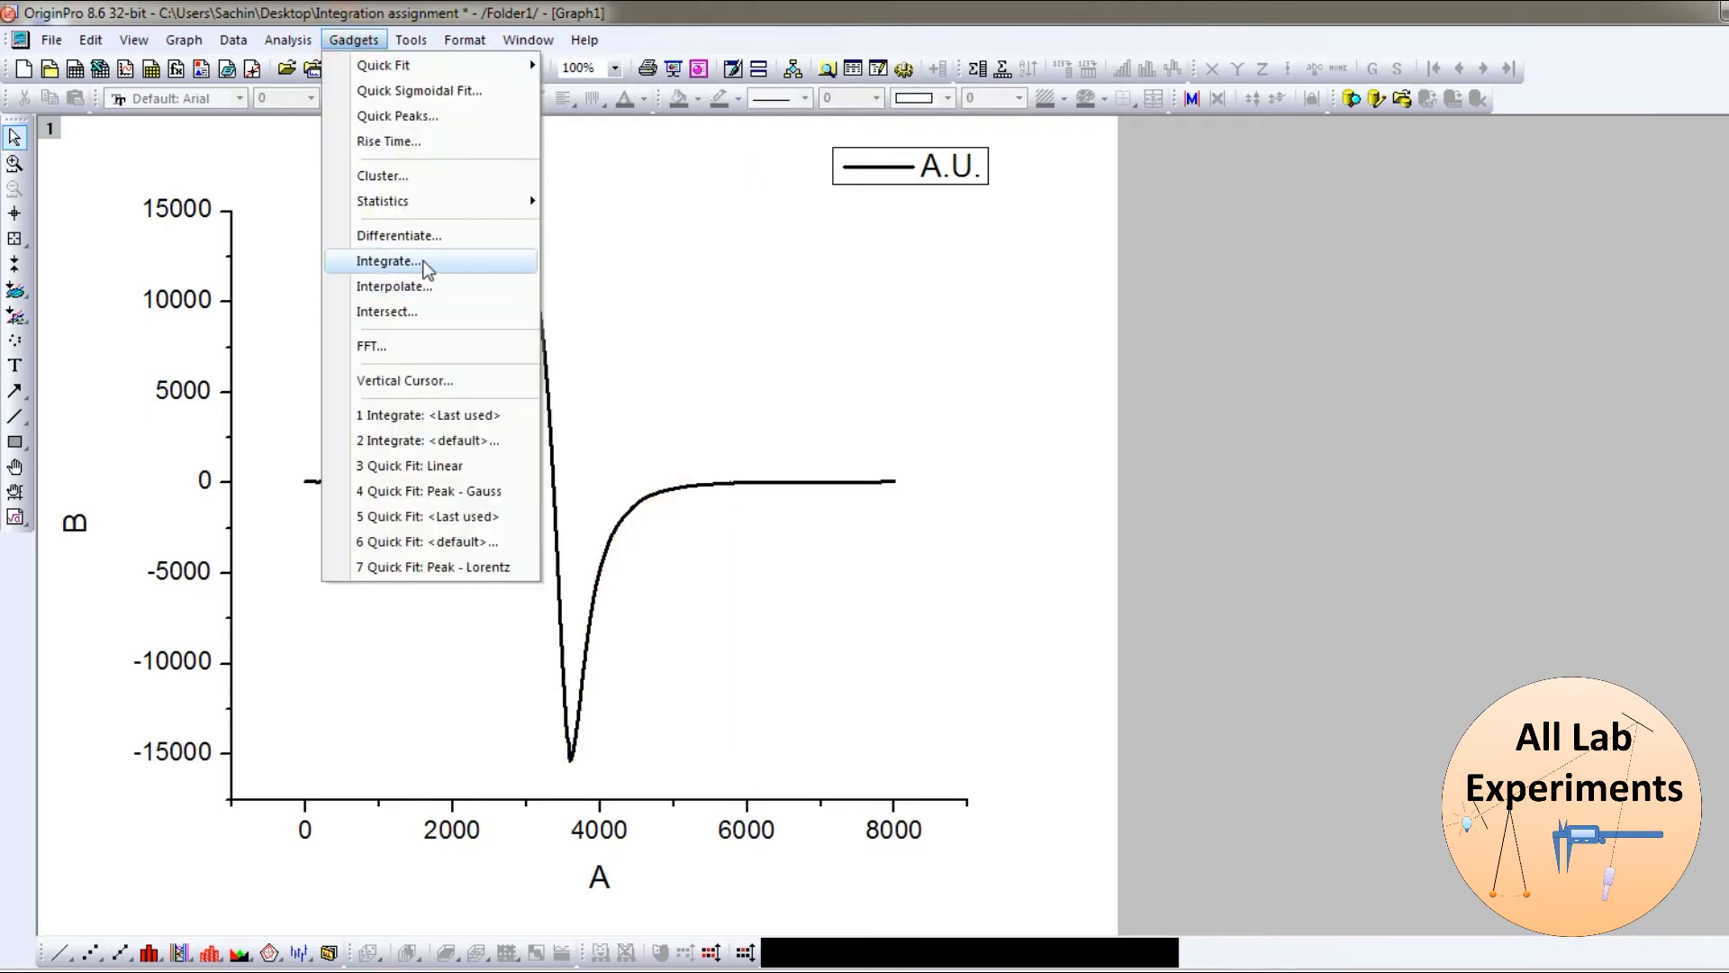
click(424, 263)
click(1008, 494)
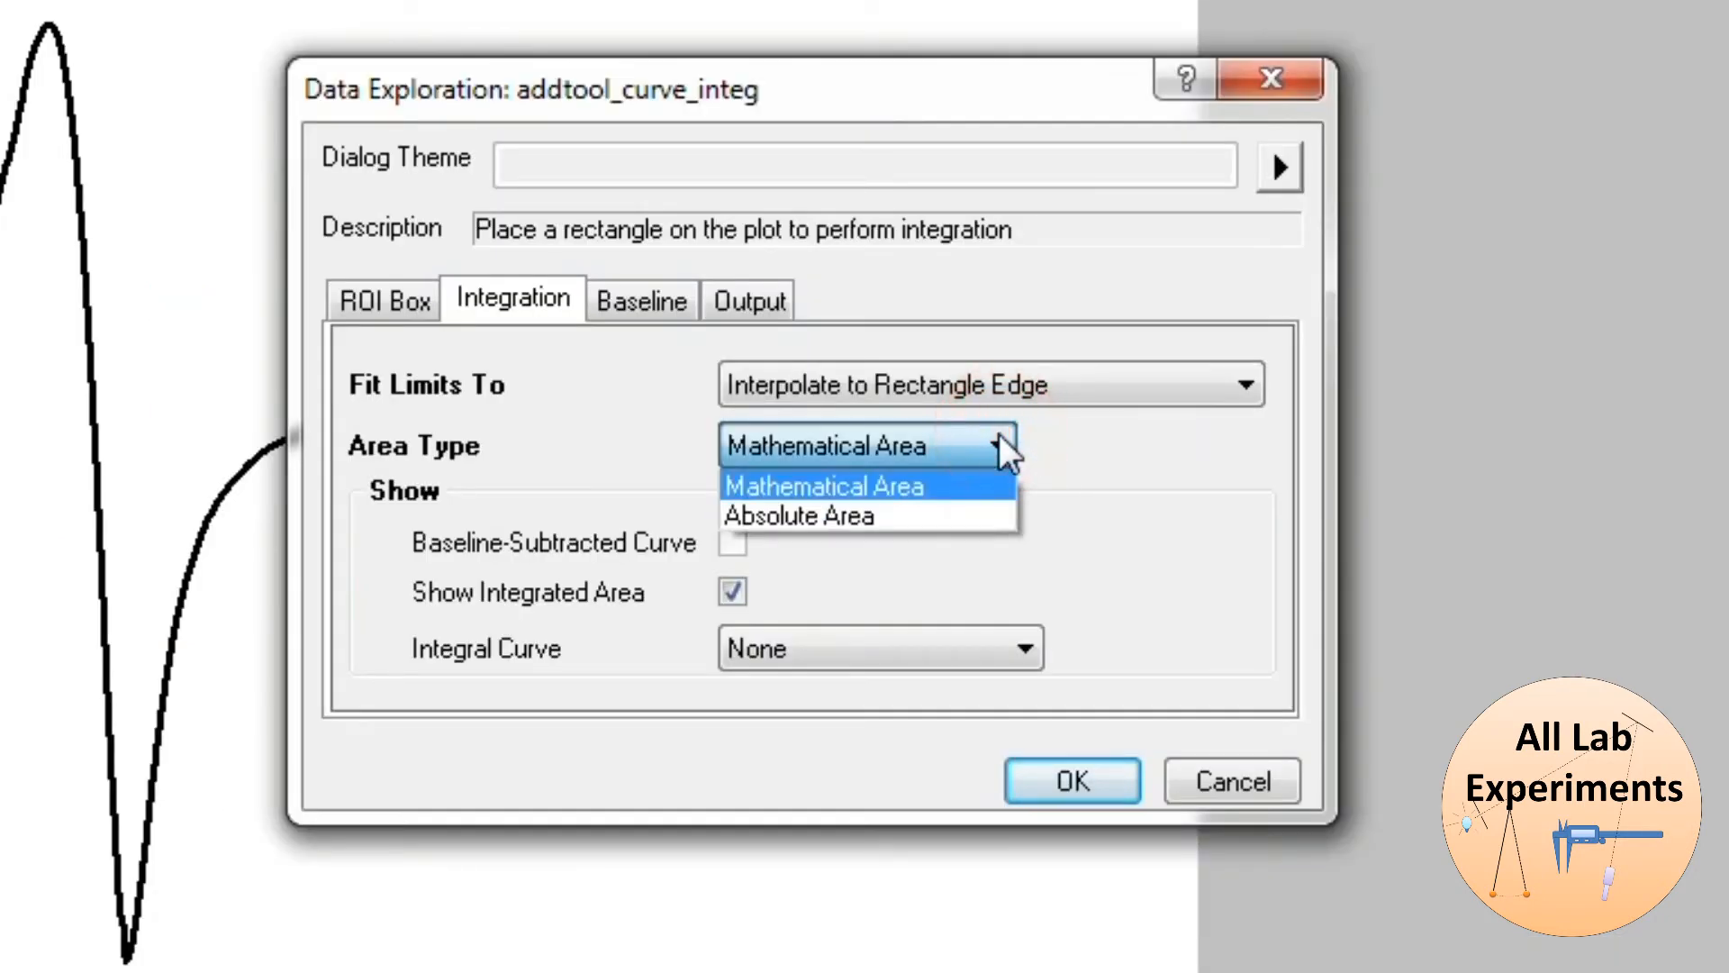
click(897, 514)
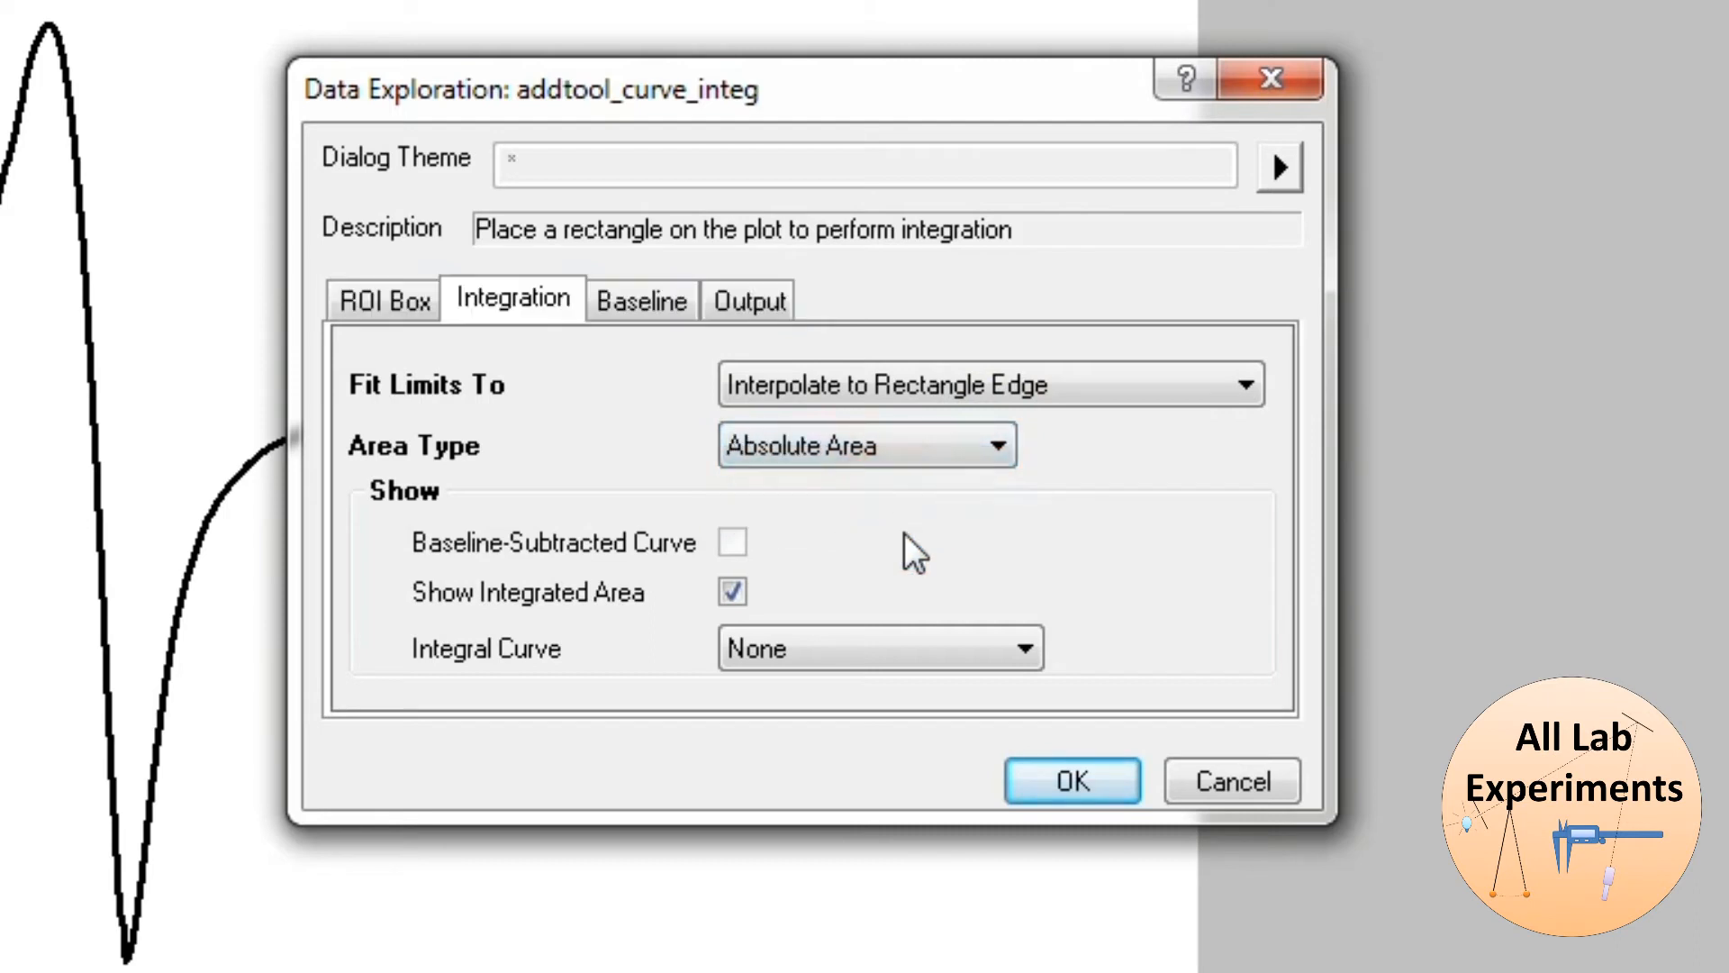
click(1020, 648)
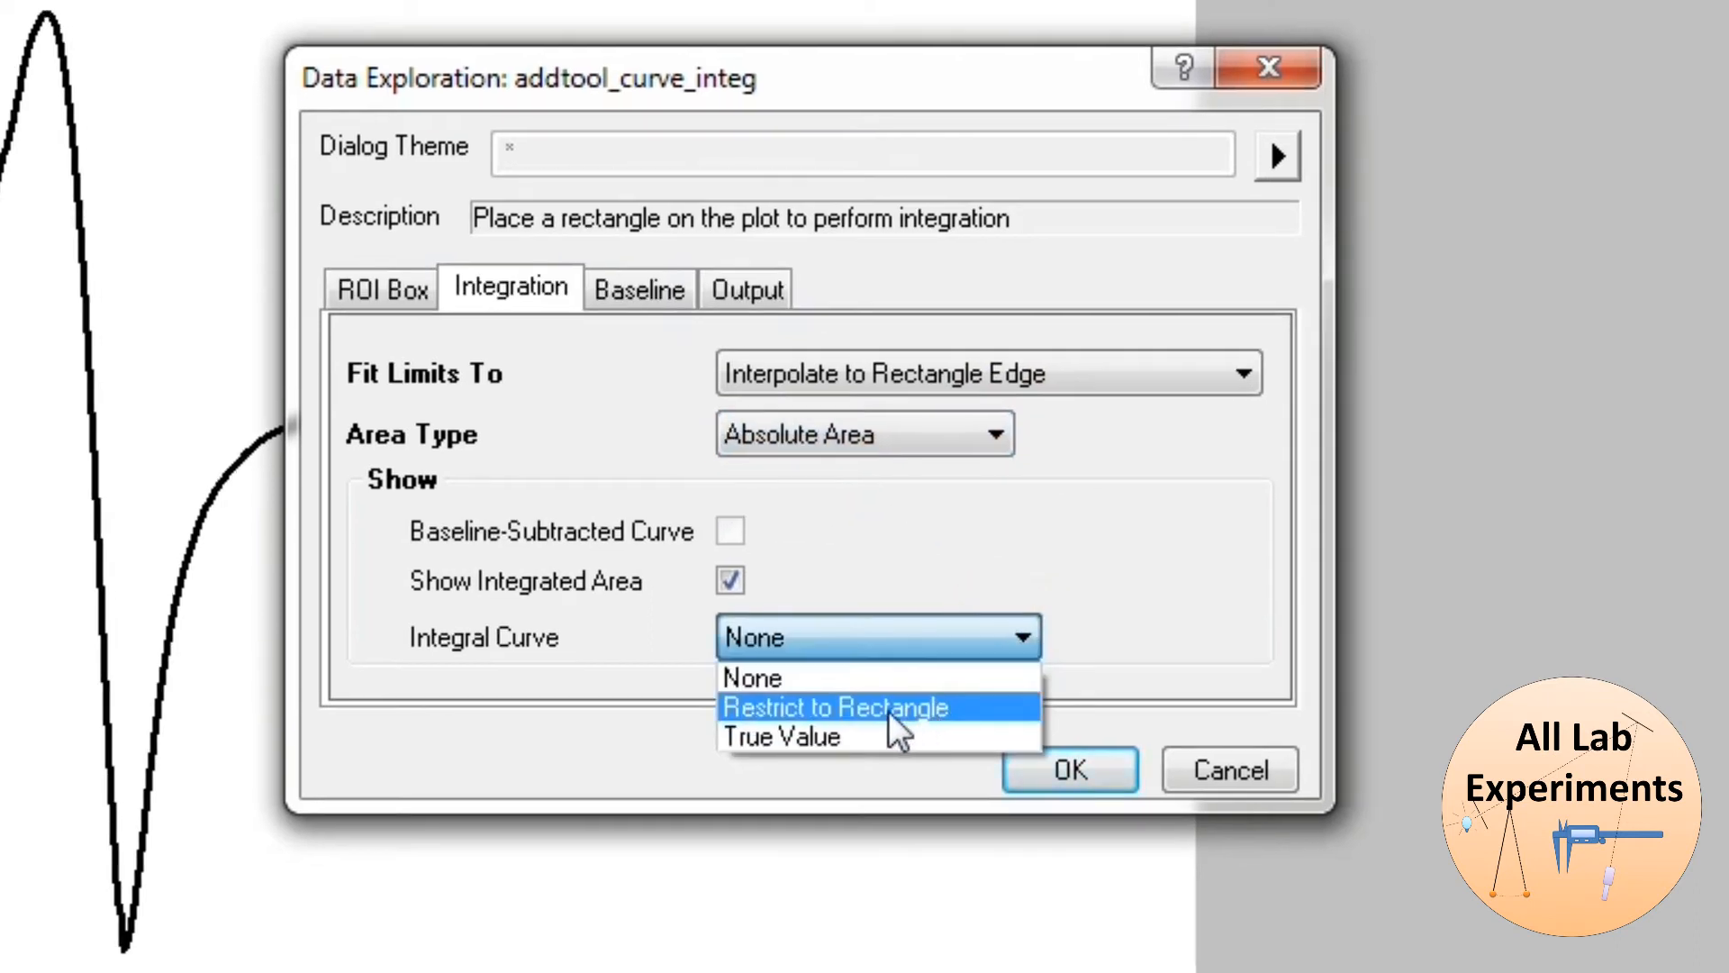
click(900, 708)
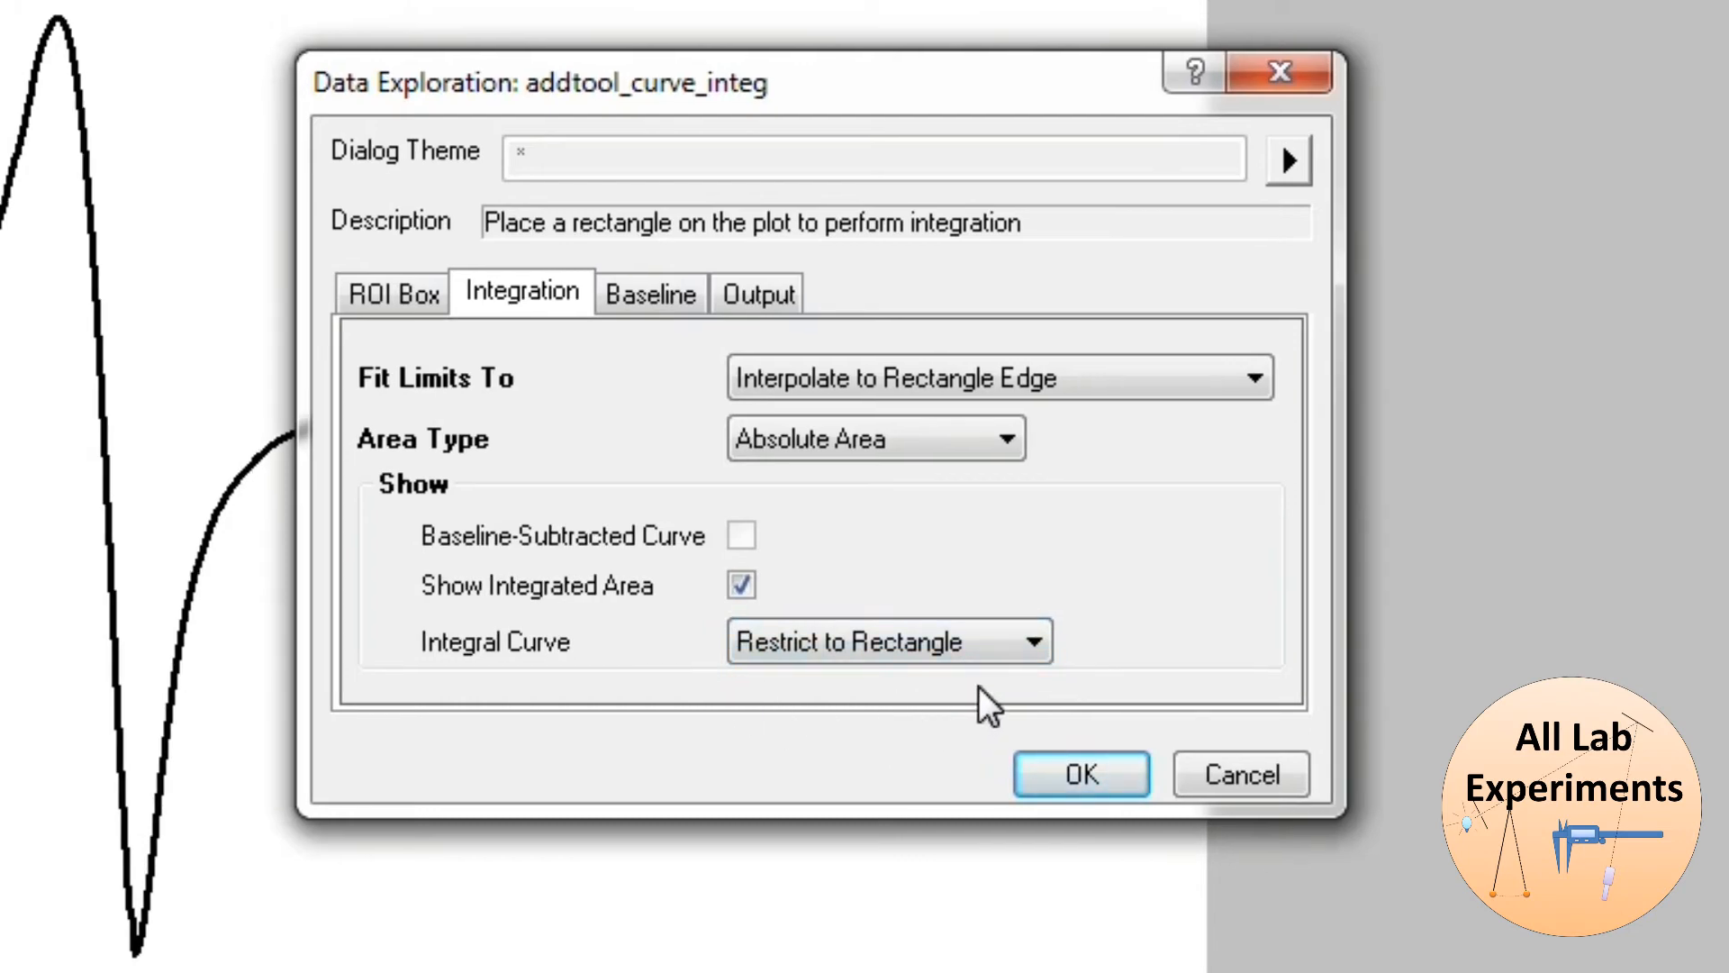
click(1085, 773)
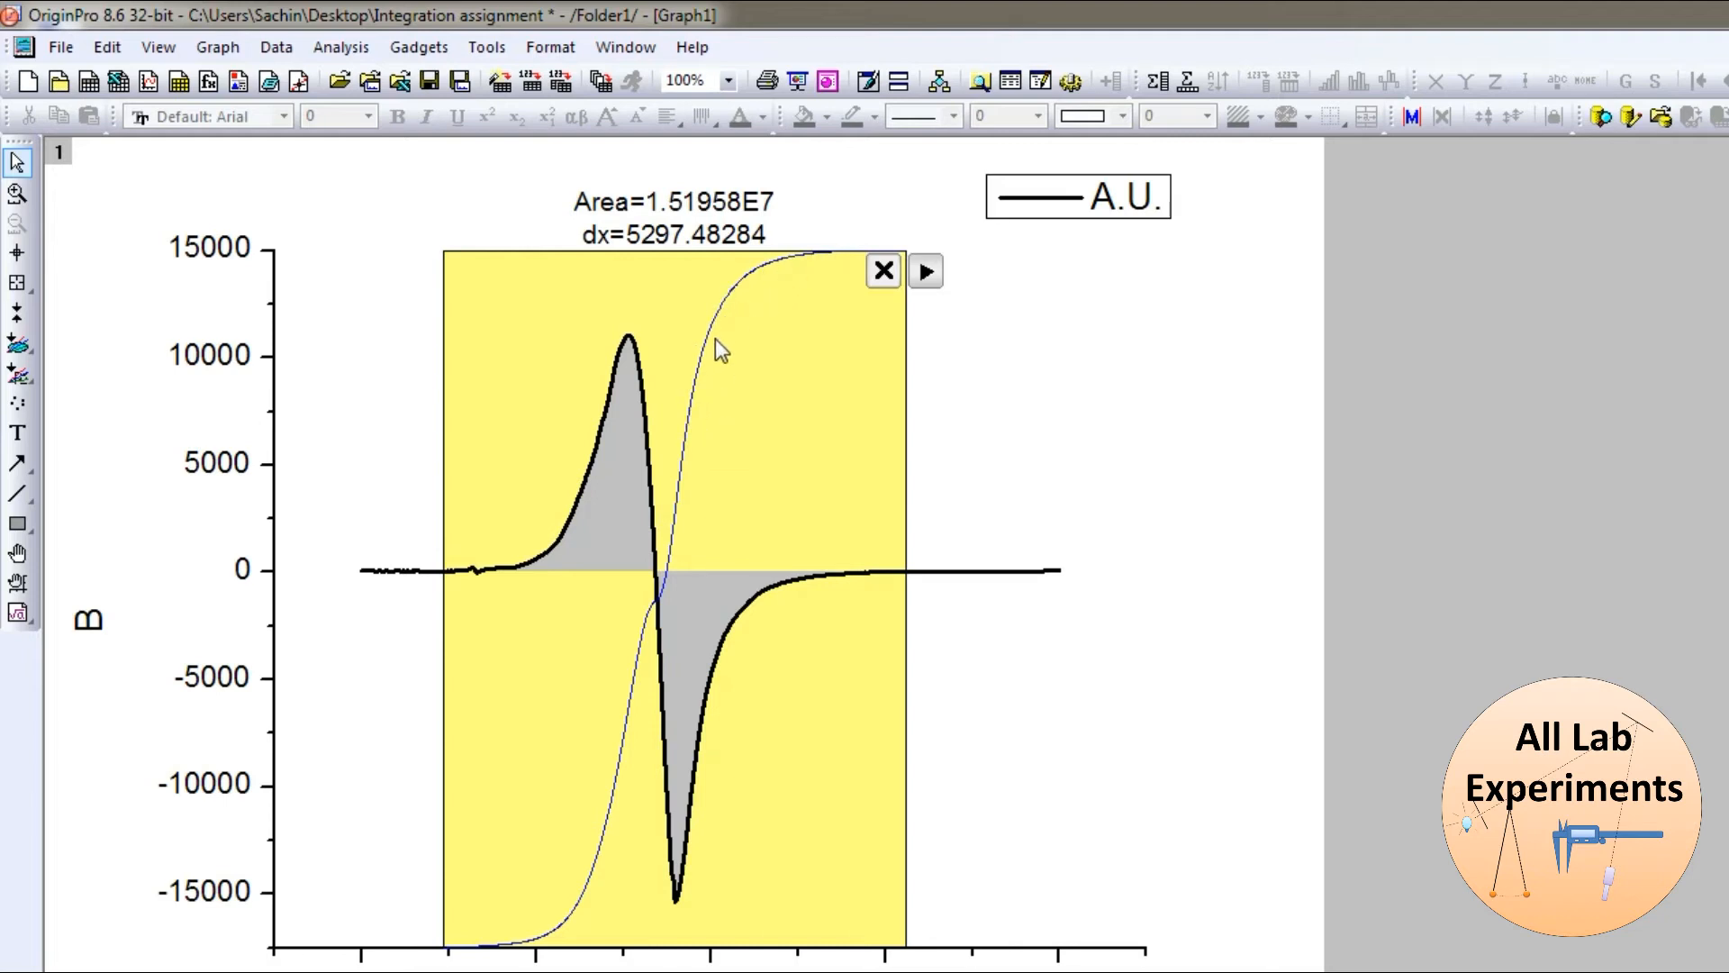
click(888, 273)
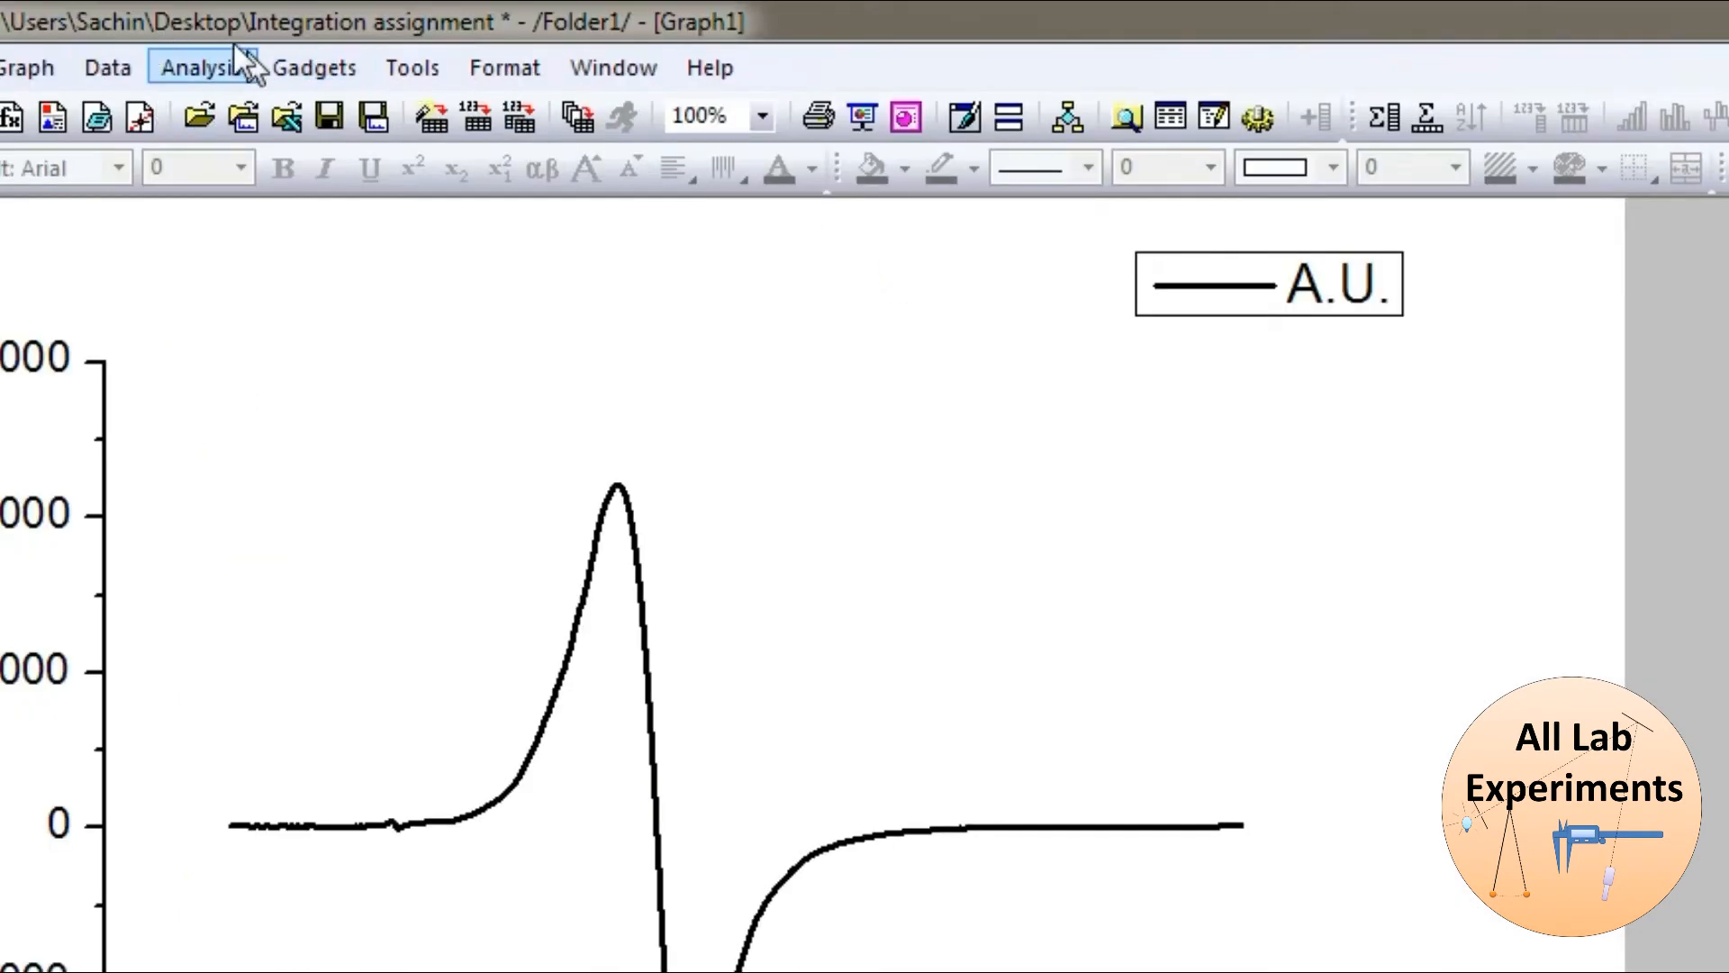
Open the Mathematics integration dialog for the A.U. curve and move it clear of the plot
click(182, 62)
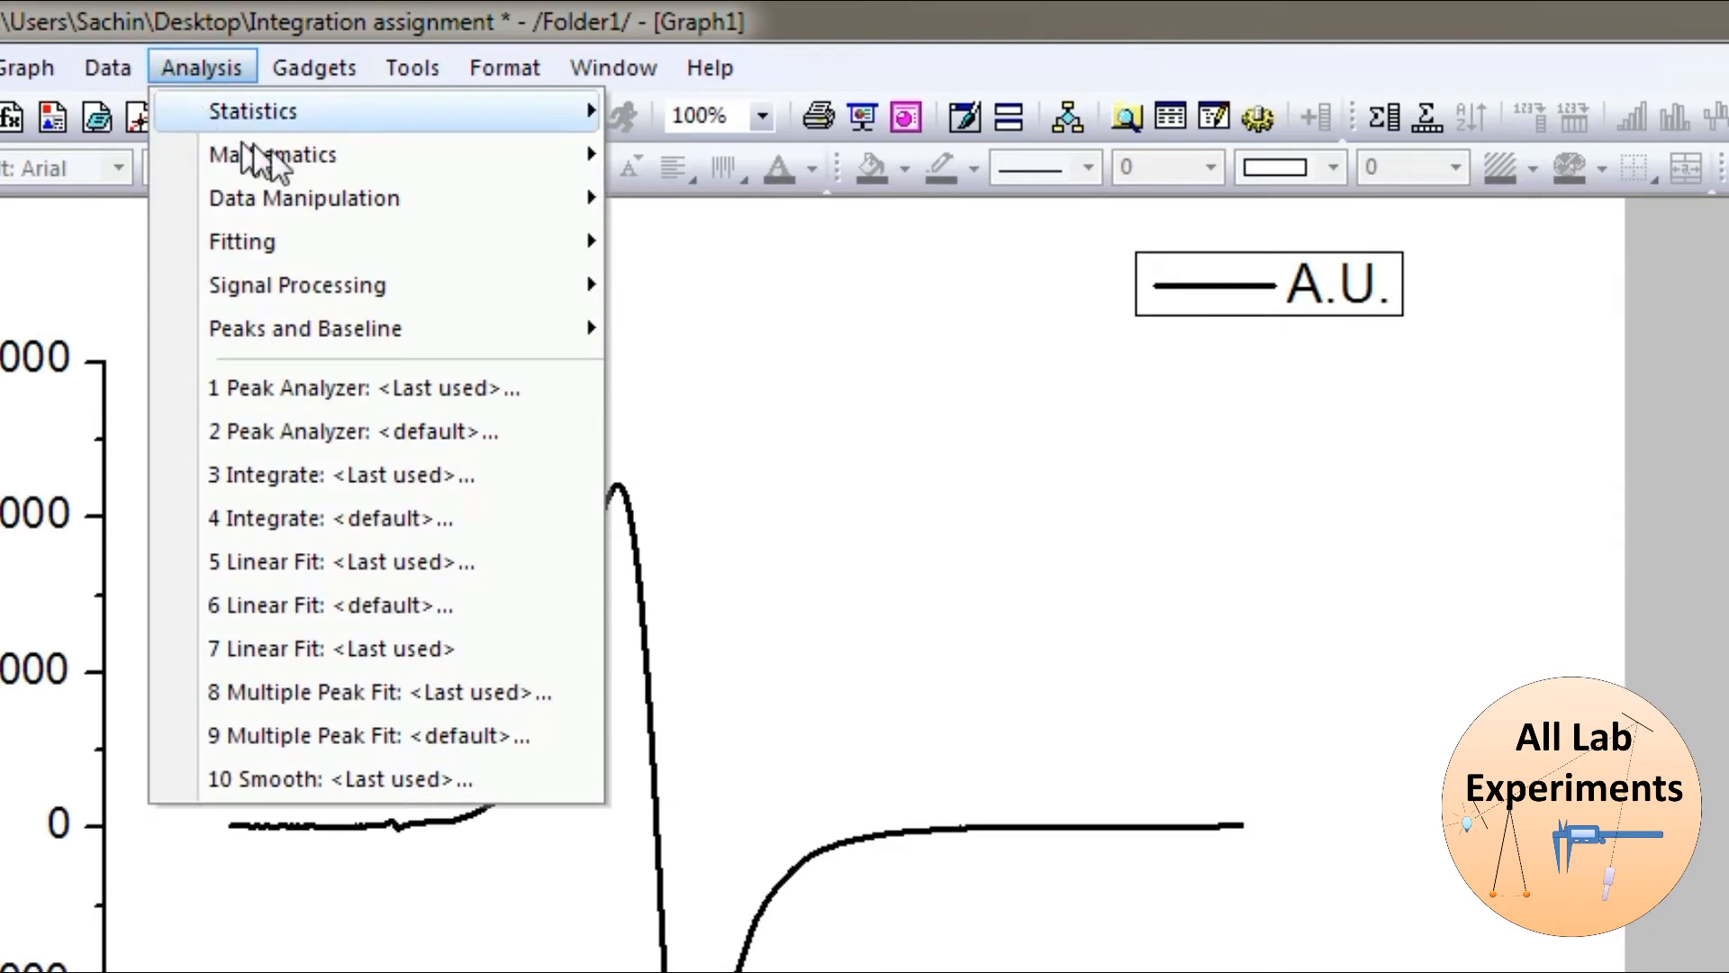
mouse_move(316, 155)
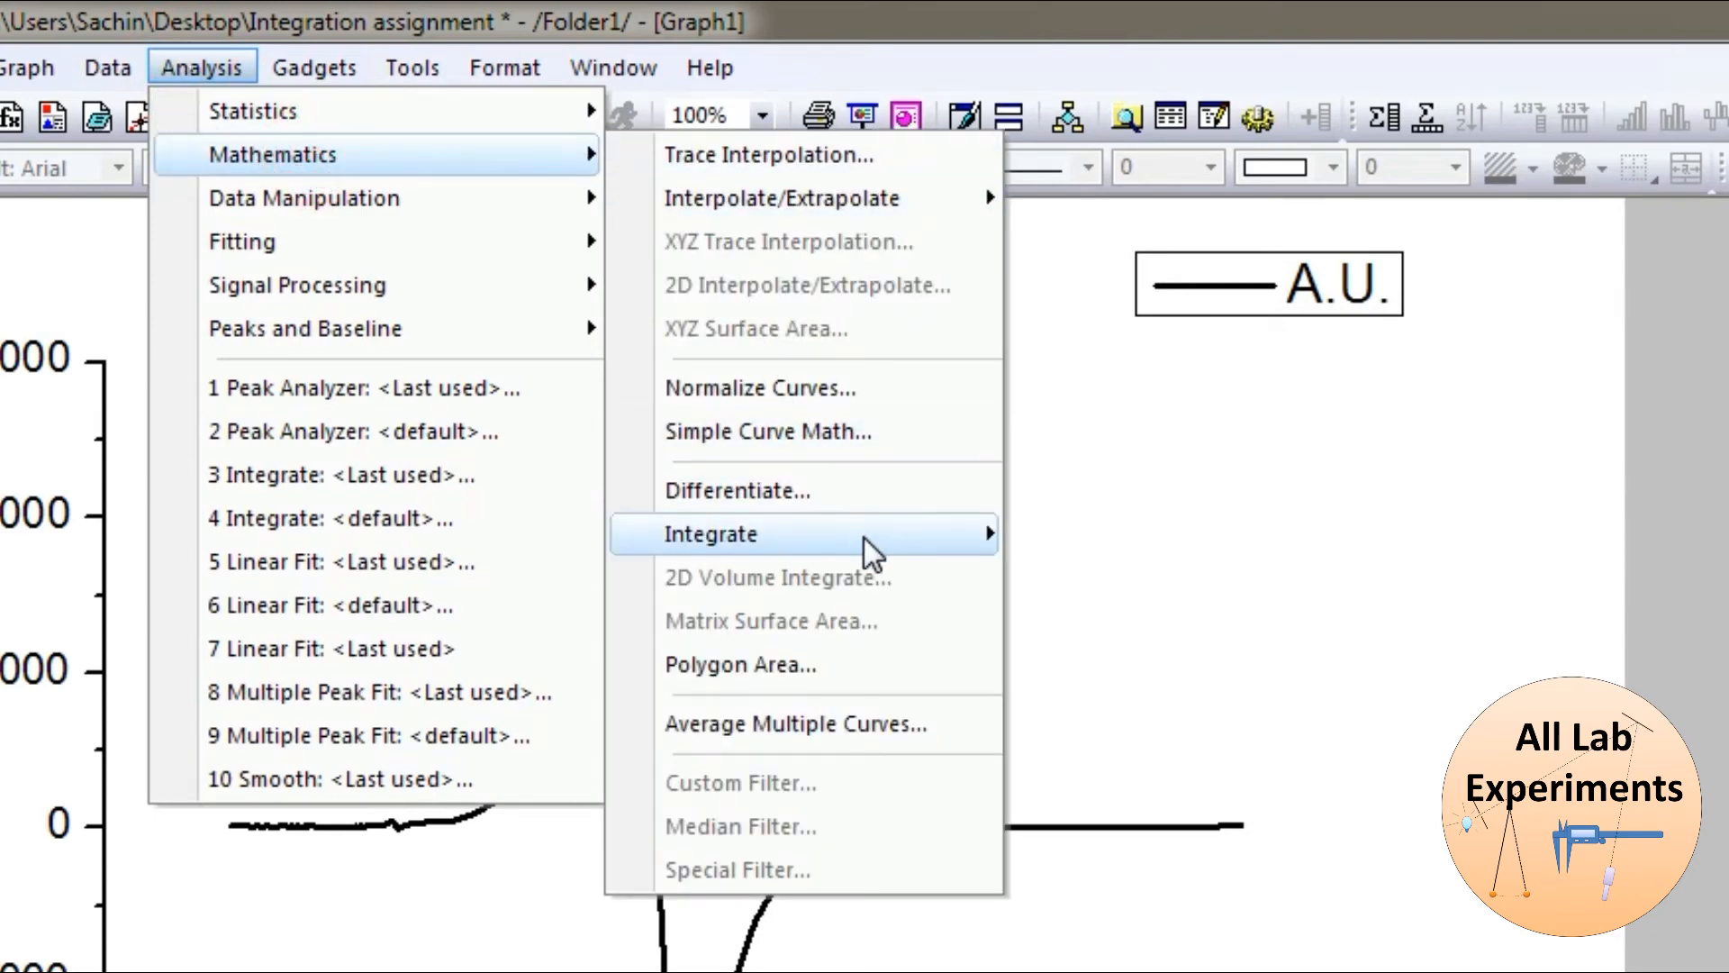
mouse_move(866, 537)
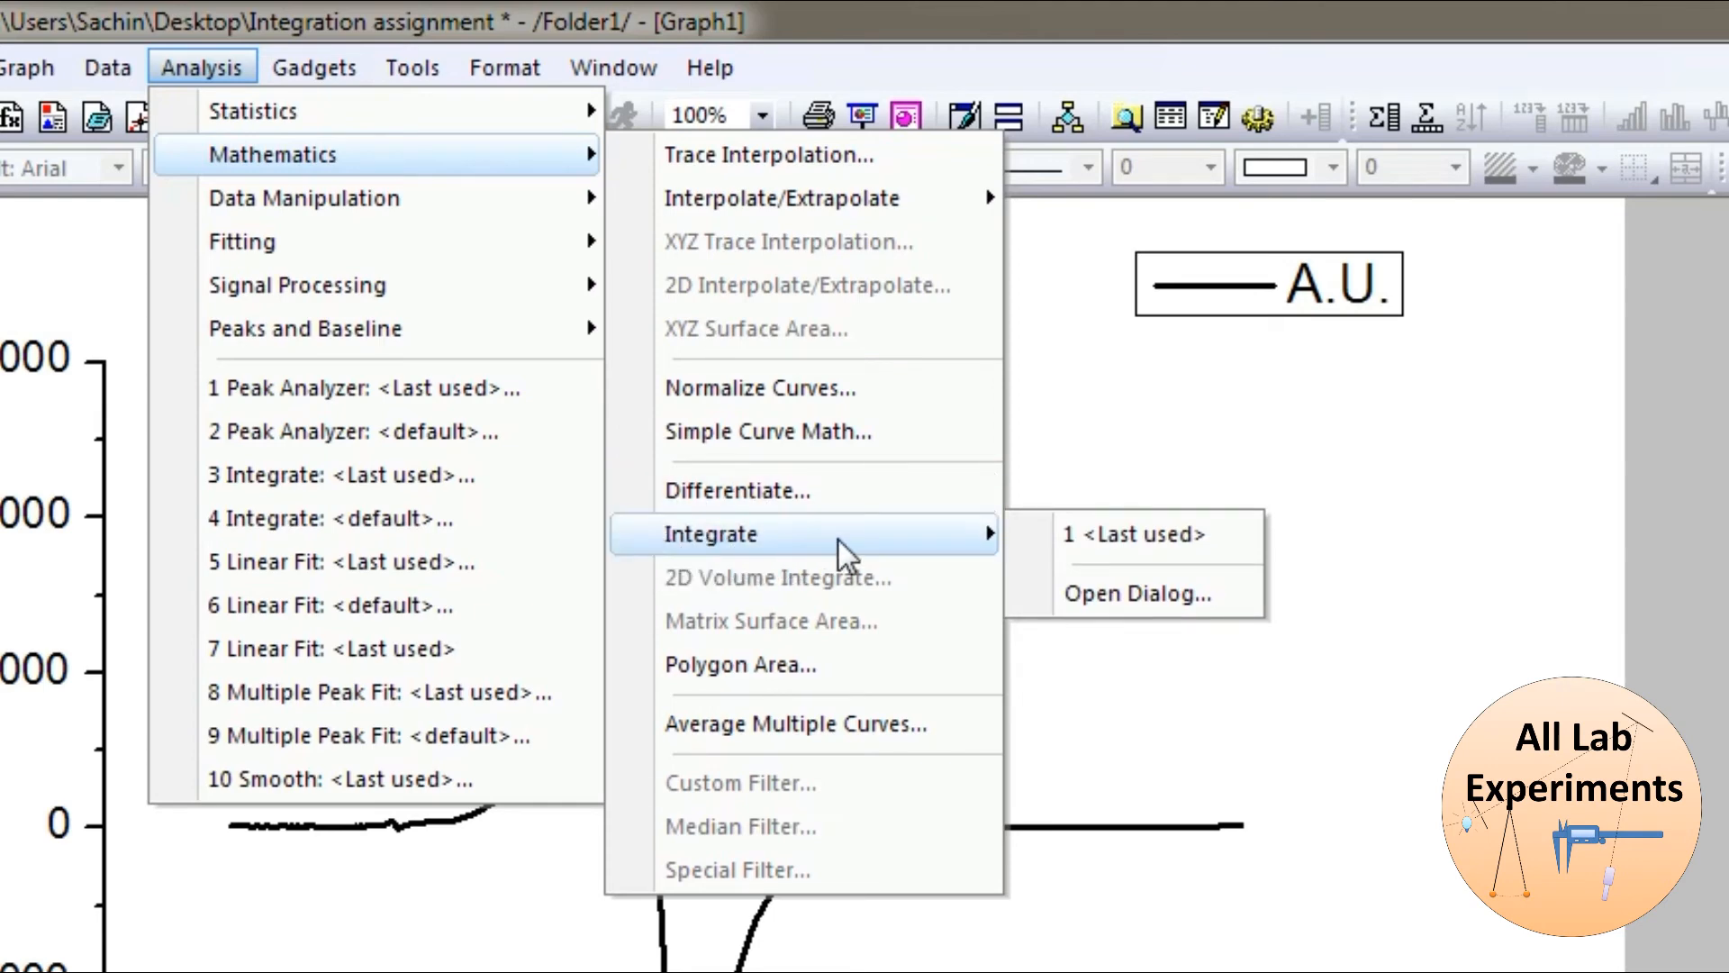
click(1151, 595)
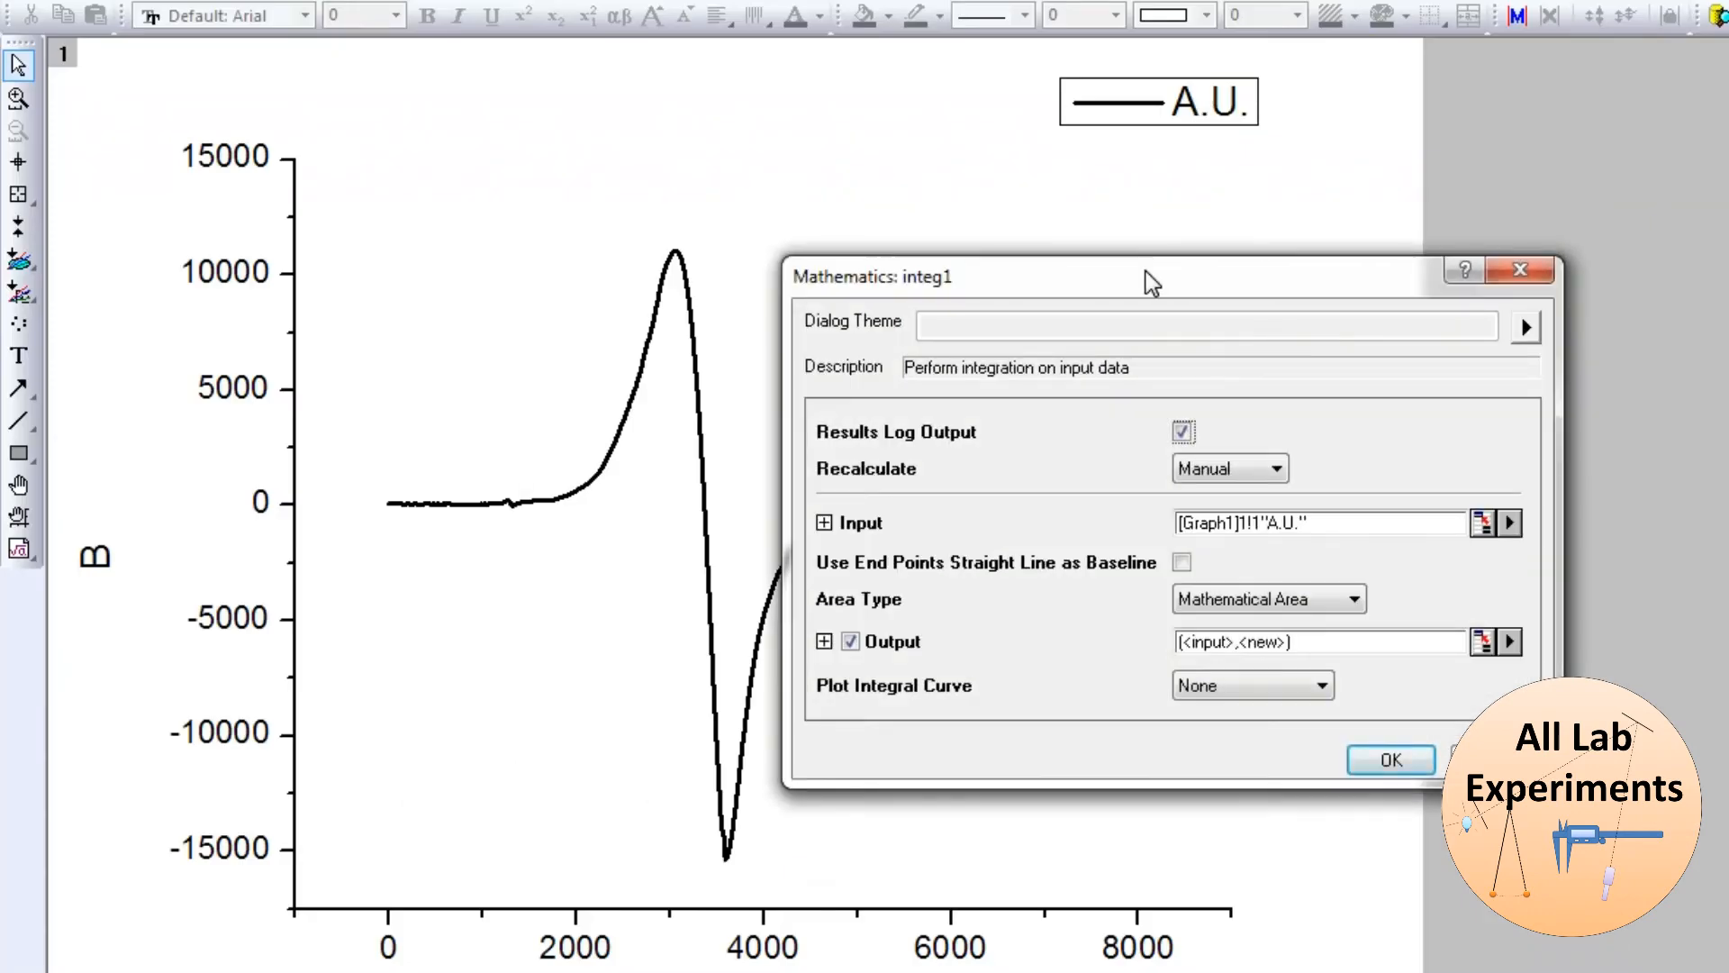
drag(1145, 272, 1531, 241)
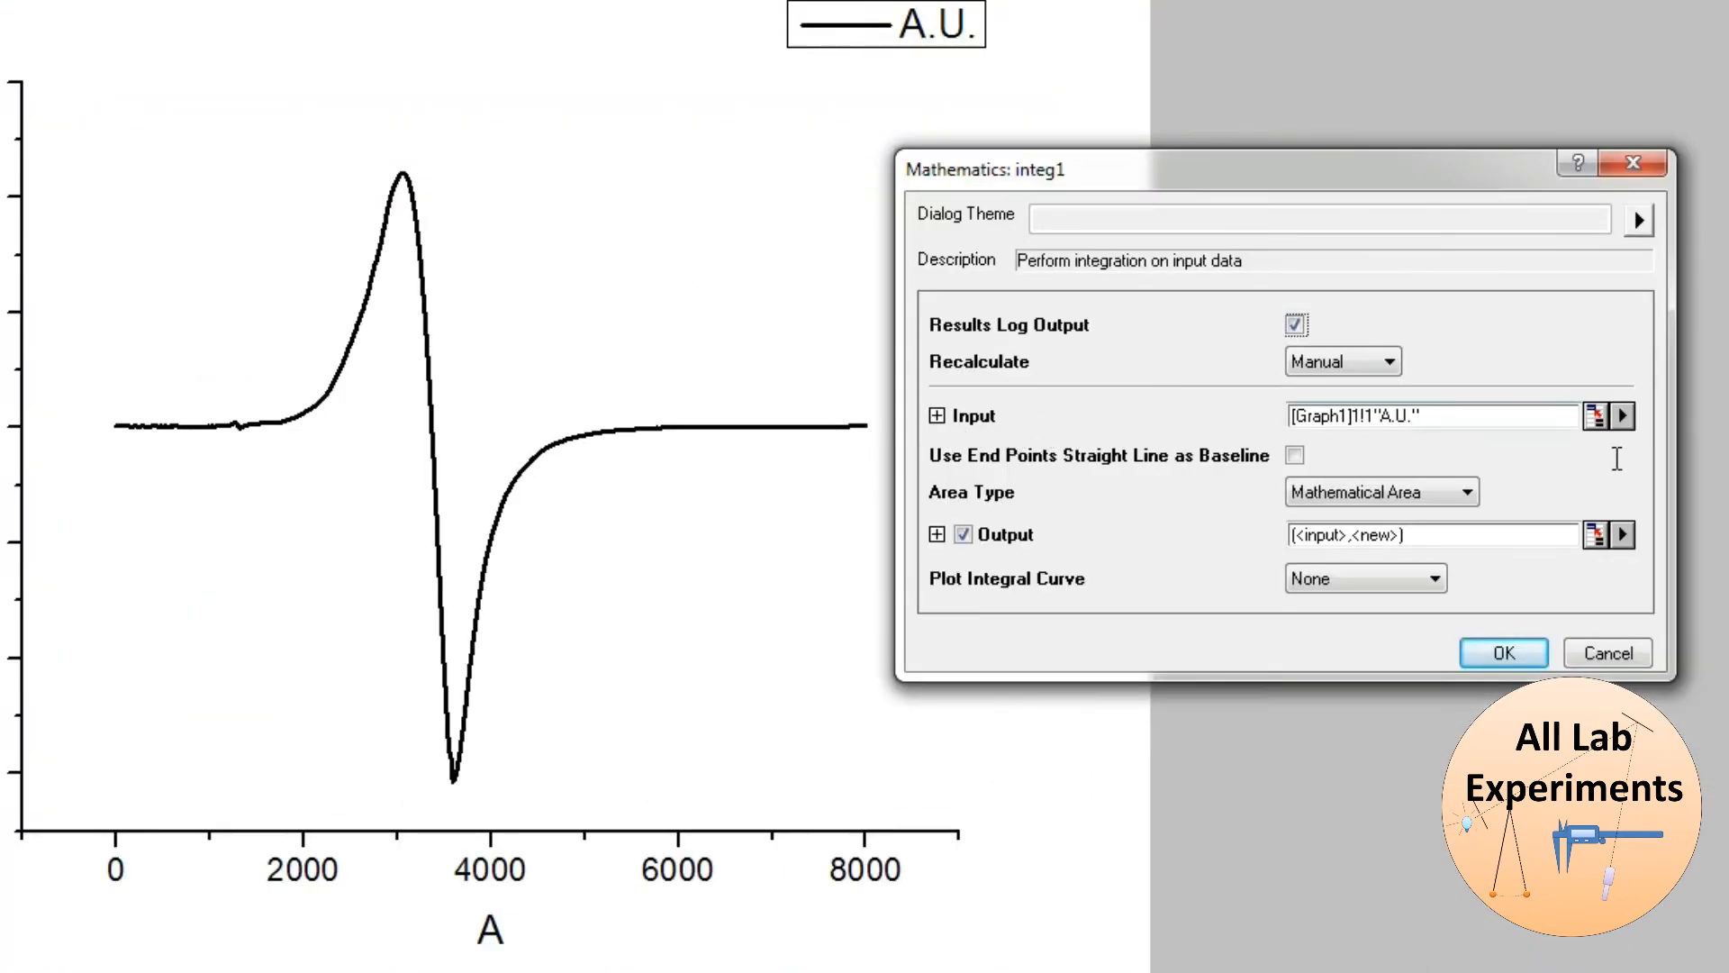
Limit the integration input to the A.U. curve's data points 78 to 863, from x about 603 to 6742
click(1596, 414)
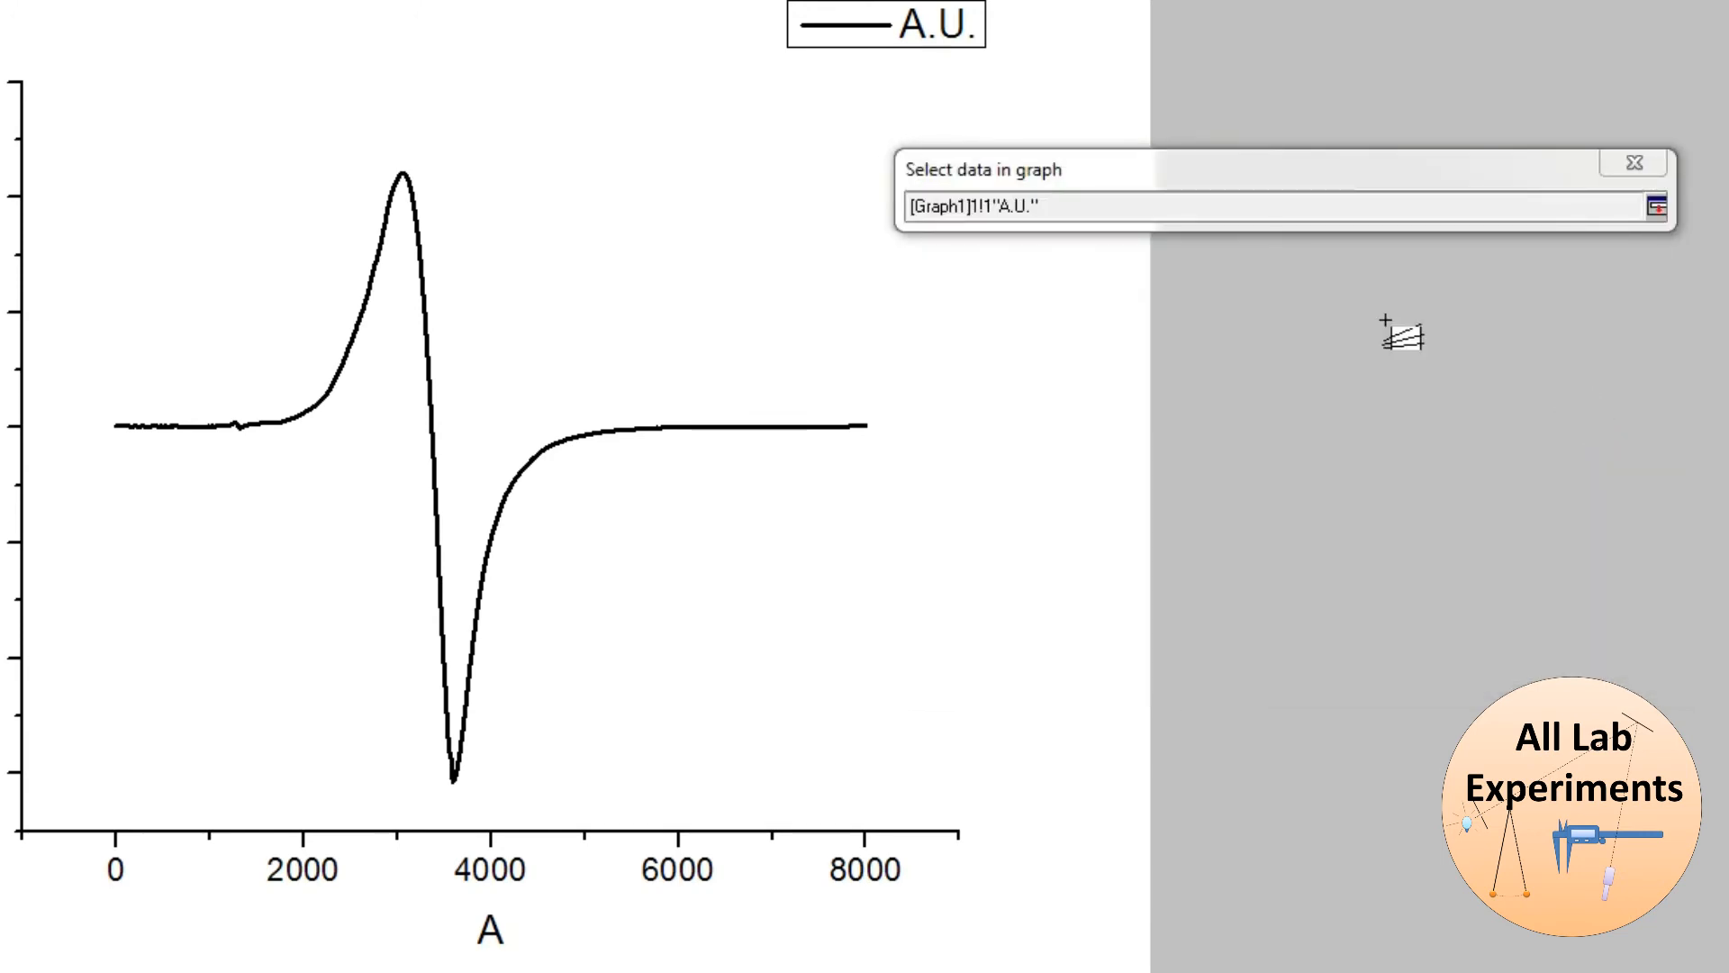
drag(171, 146, 749, 792)
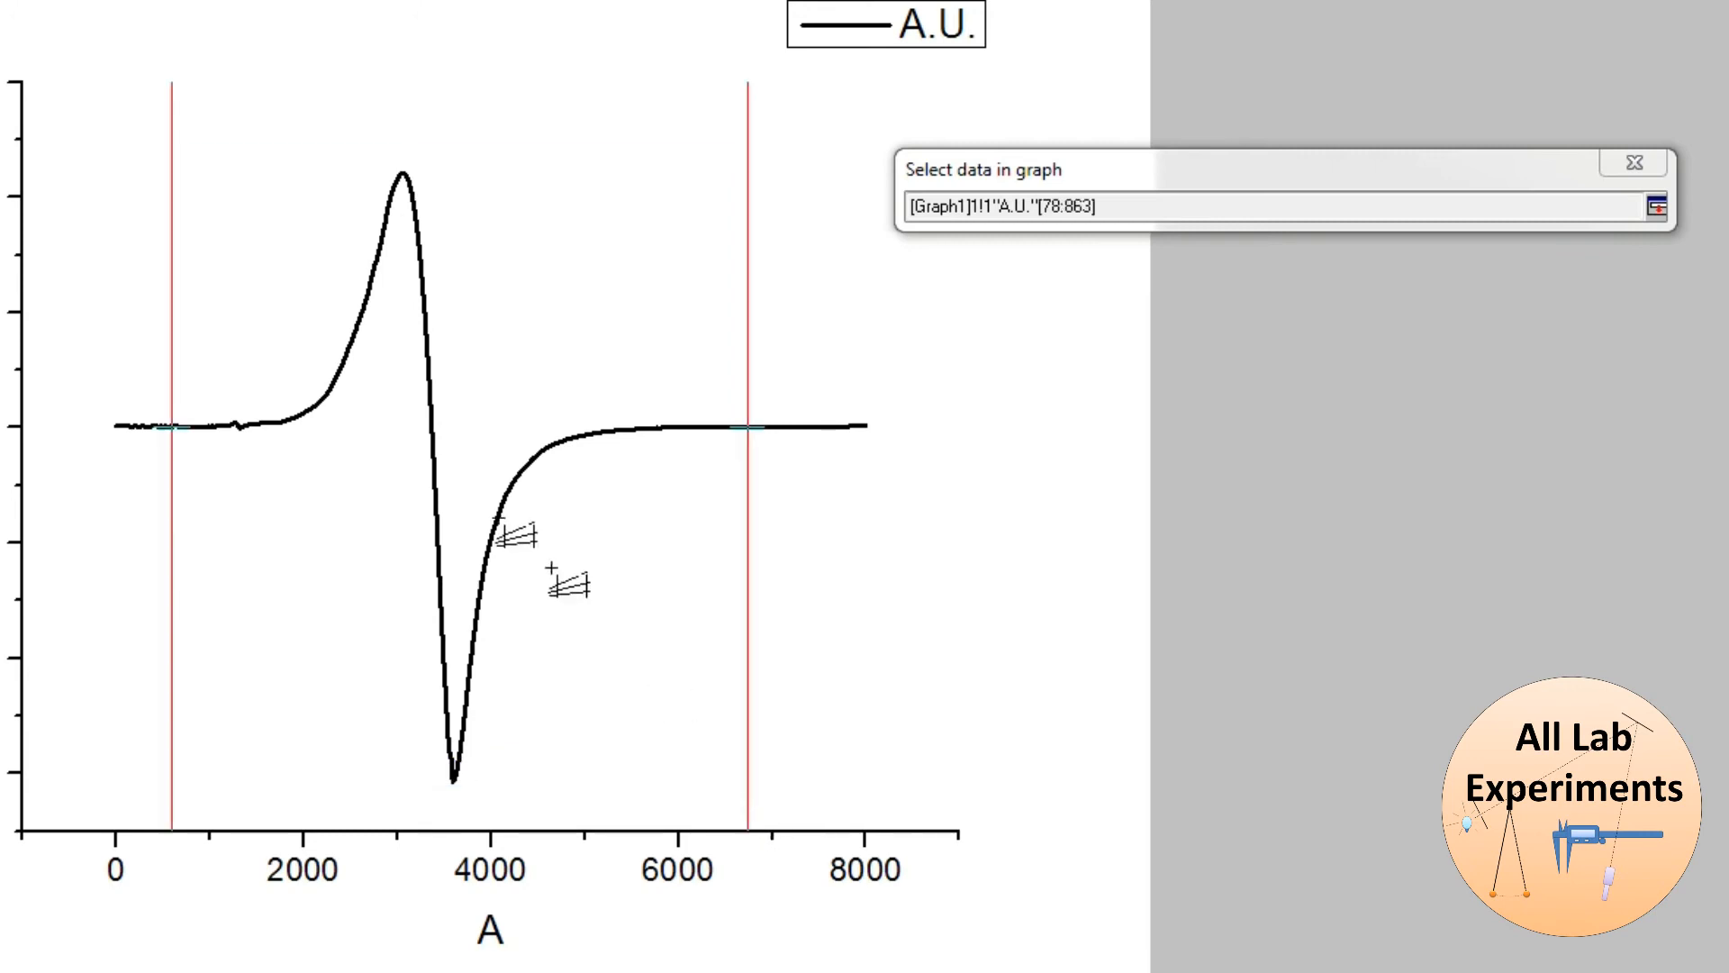
click(1657, 206)
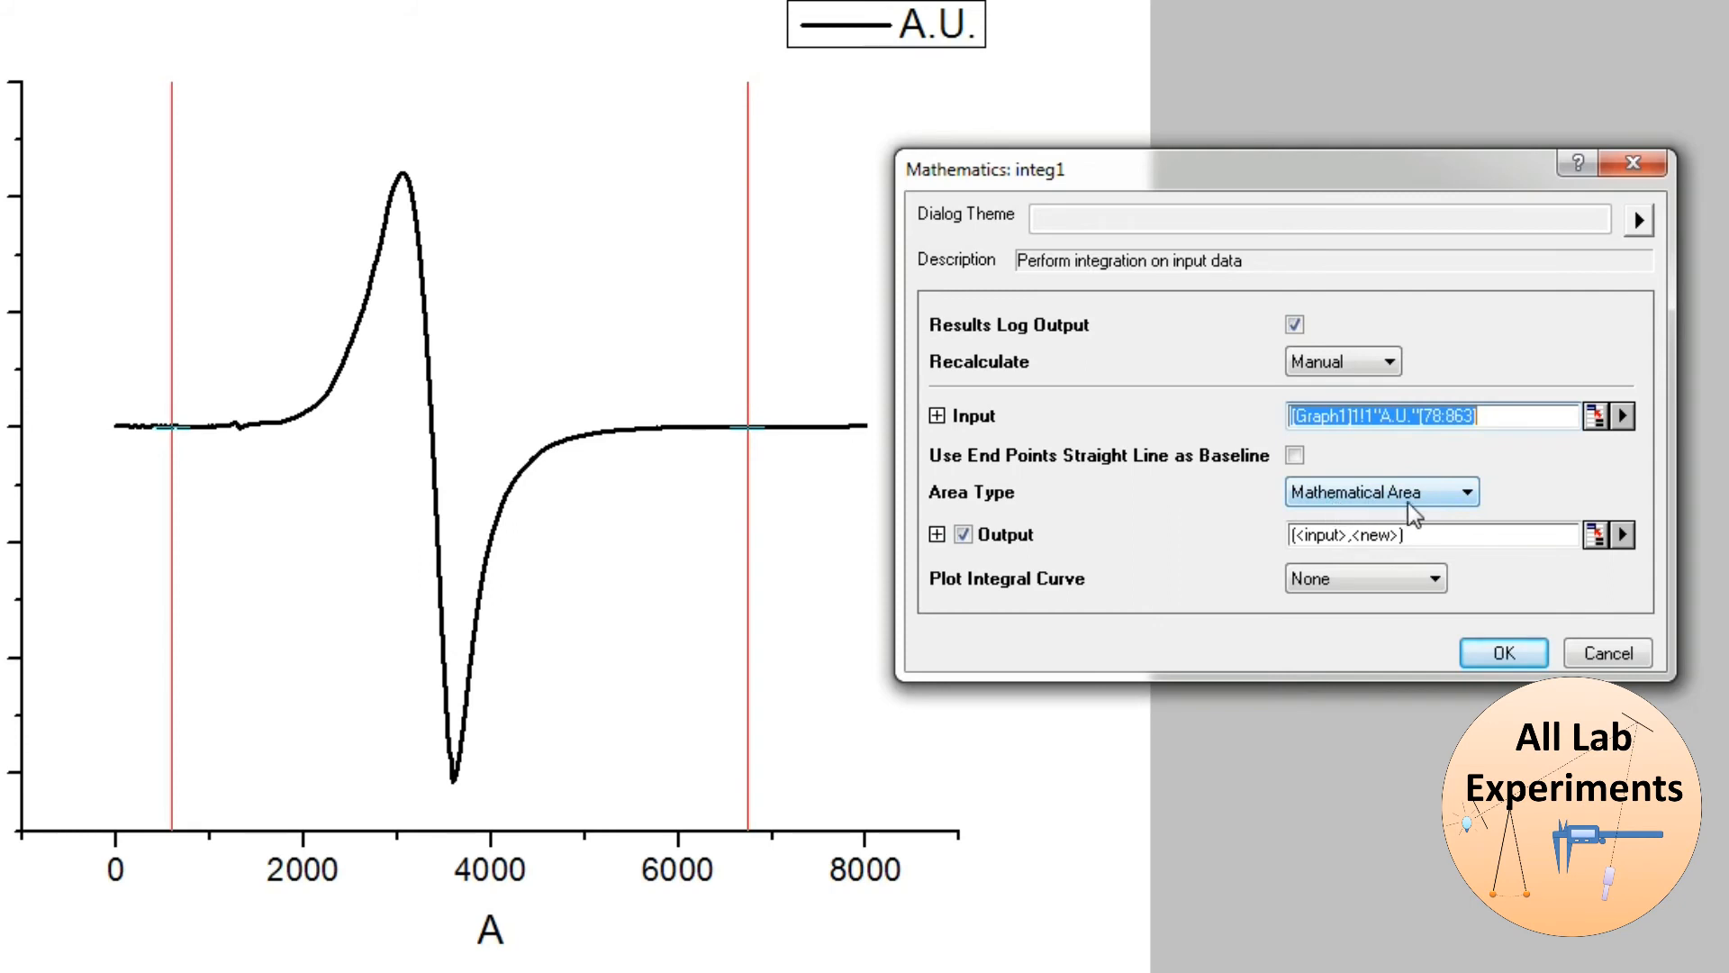
Integrate the selected range as Mathematical Area, with the integral curve plotted in a New Graph
click(1452, 495)
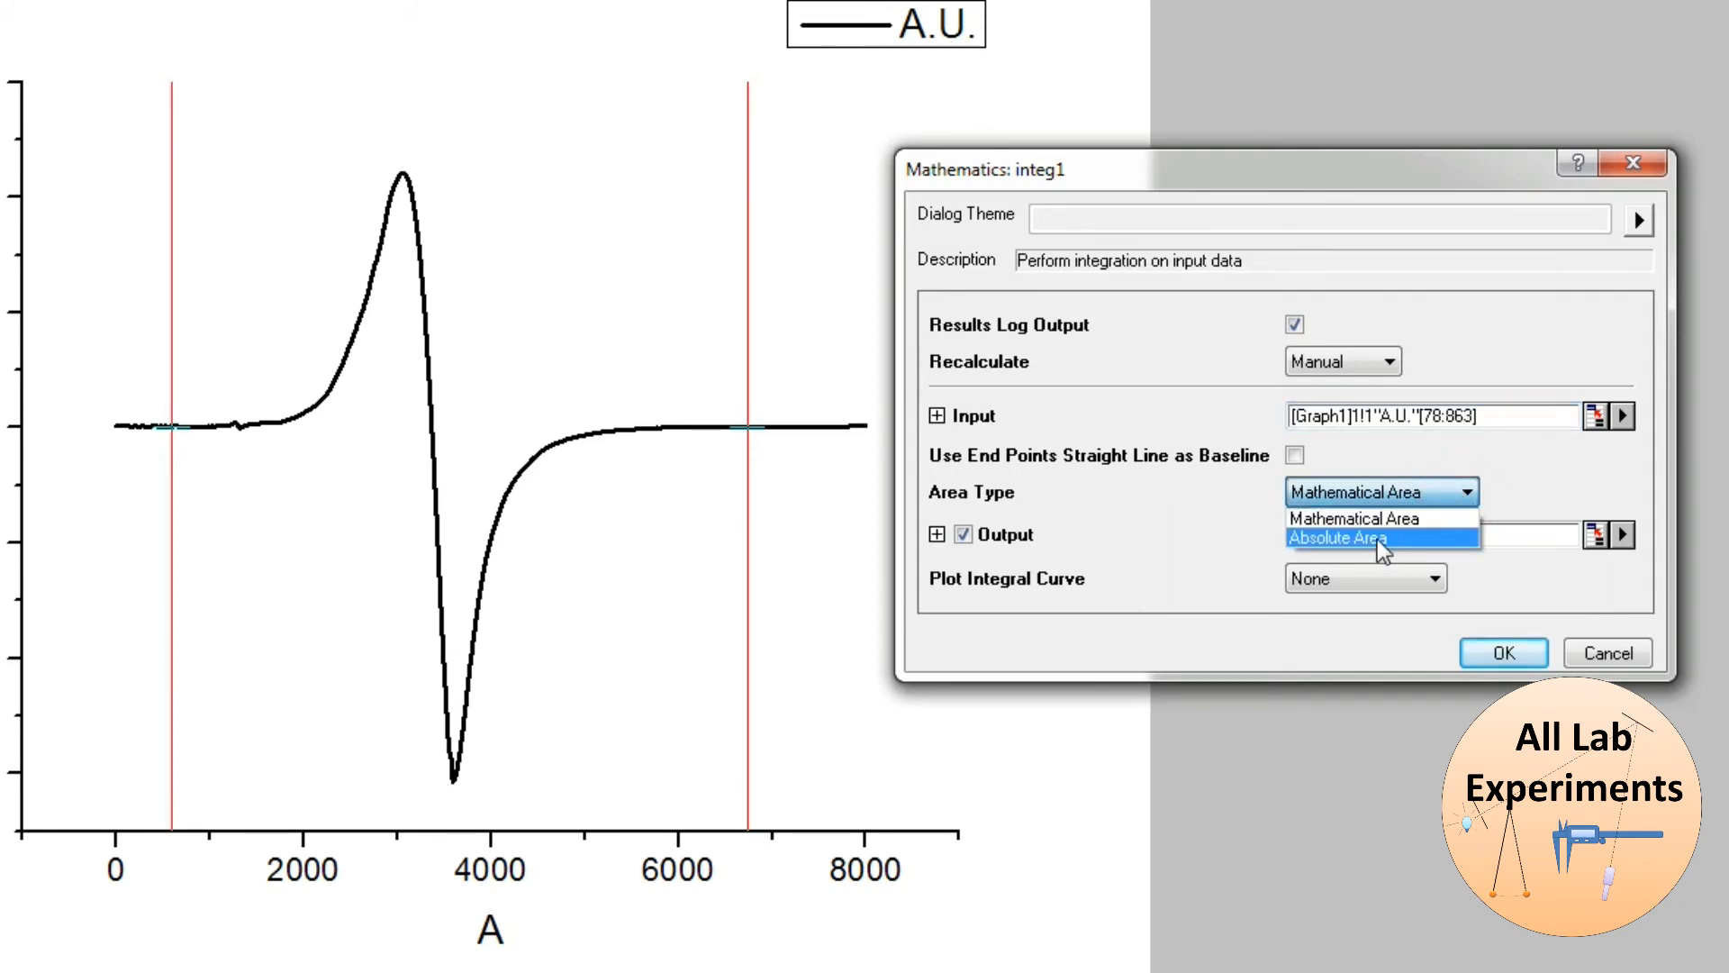
click(1369, 518)
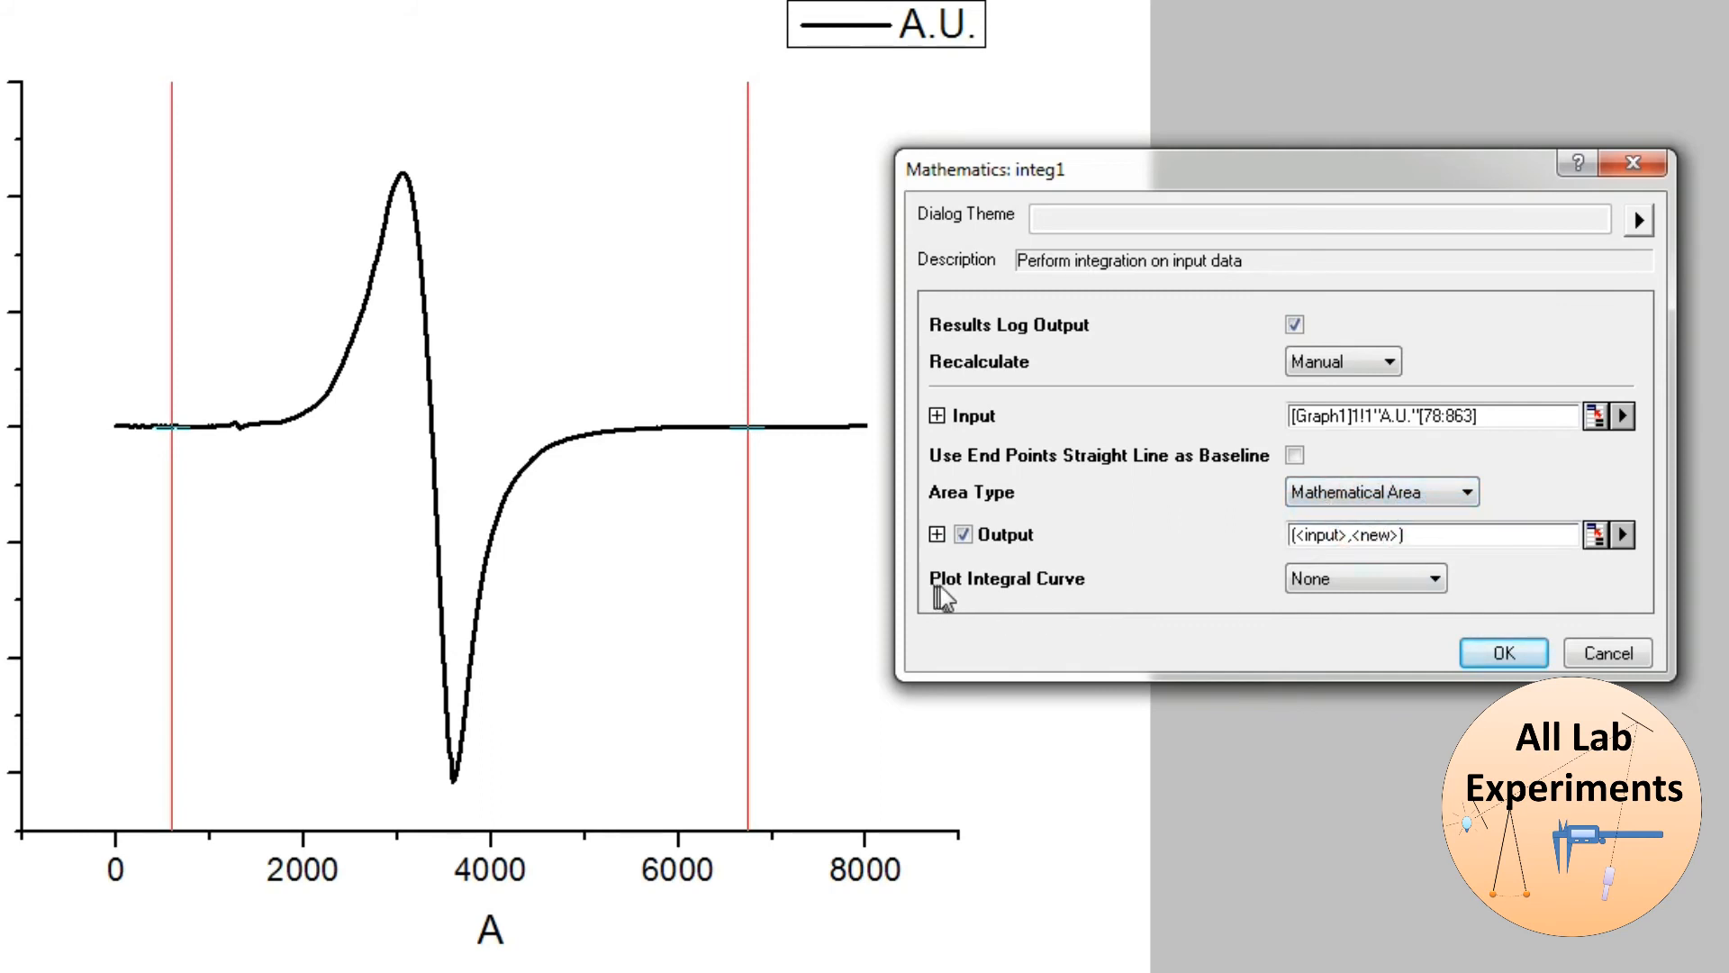
click(1434, 580)
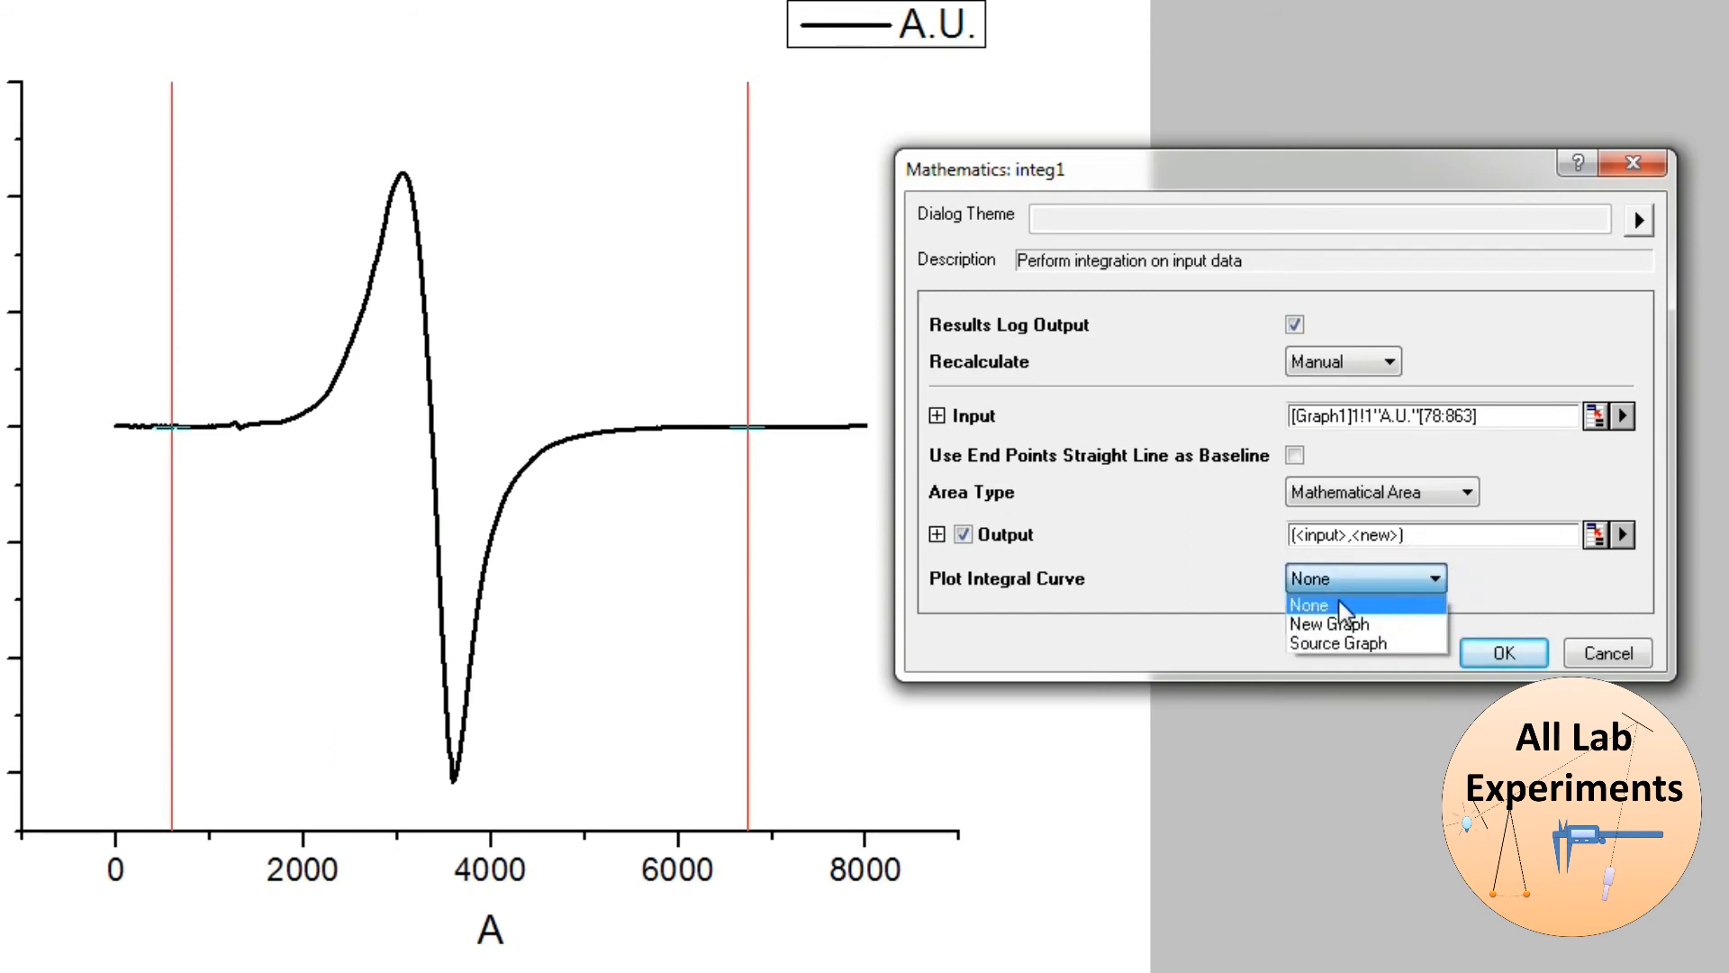
click(1398, 641)
click(1430, 580)
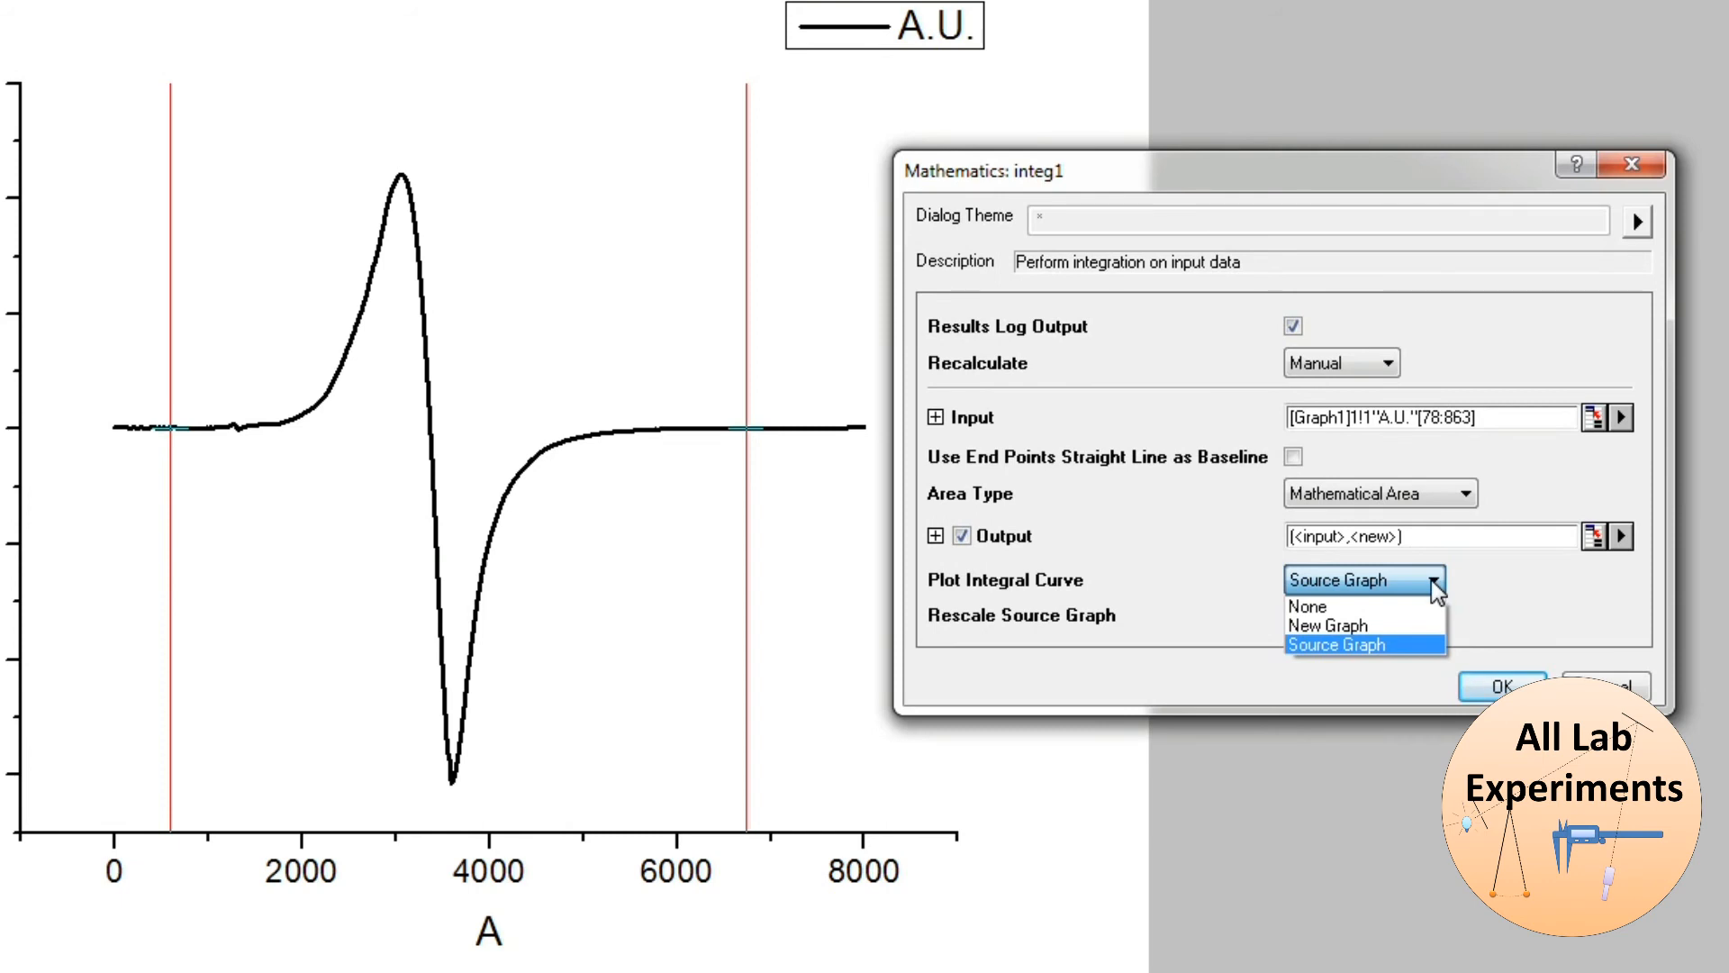
click(1359, 625)
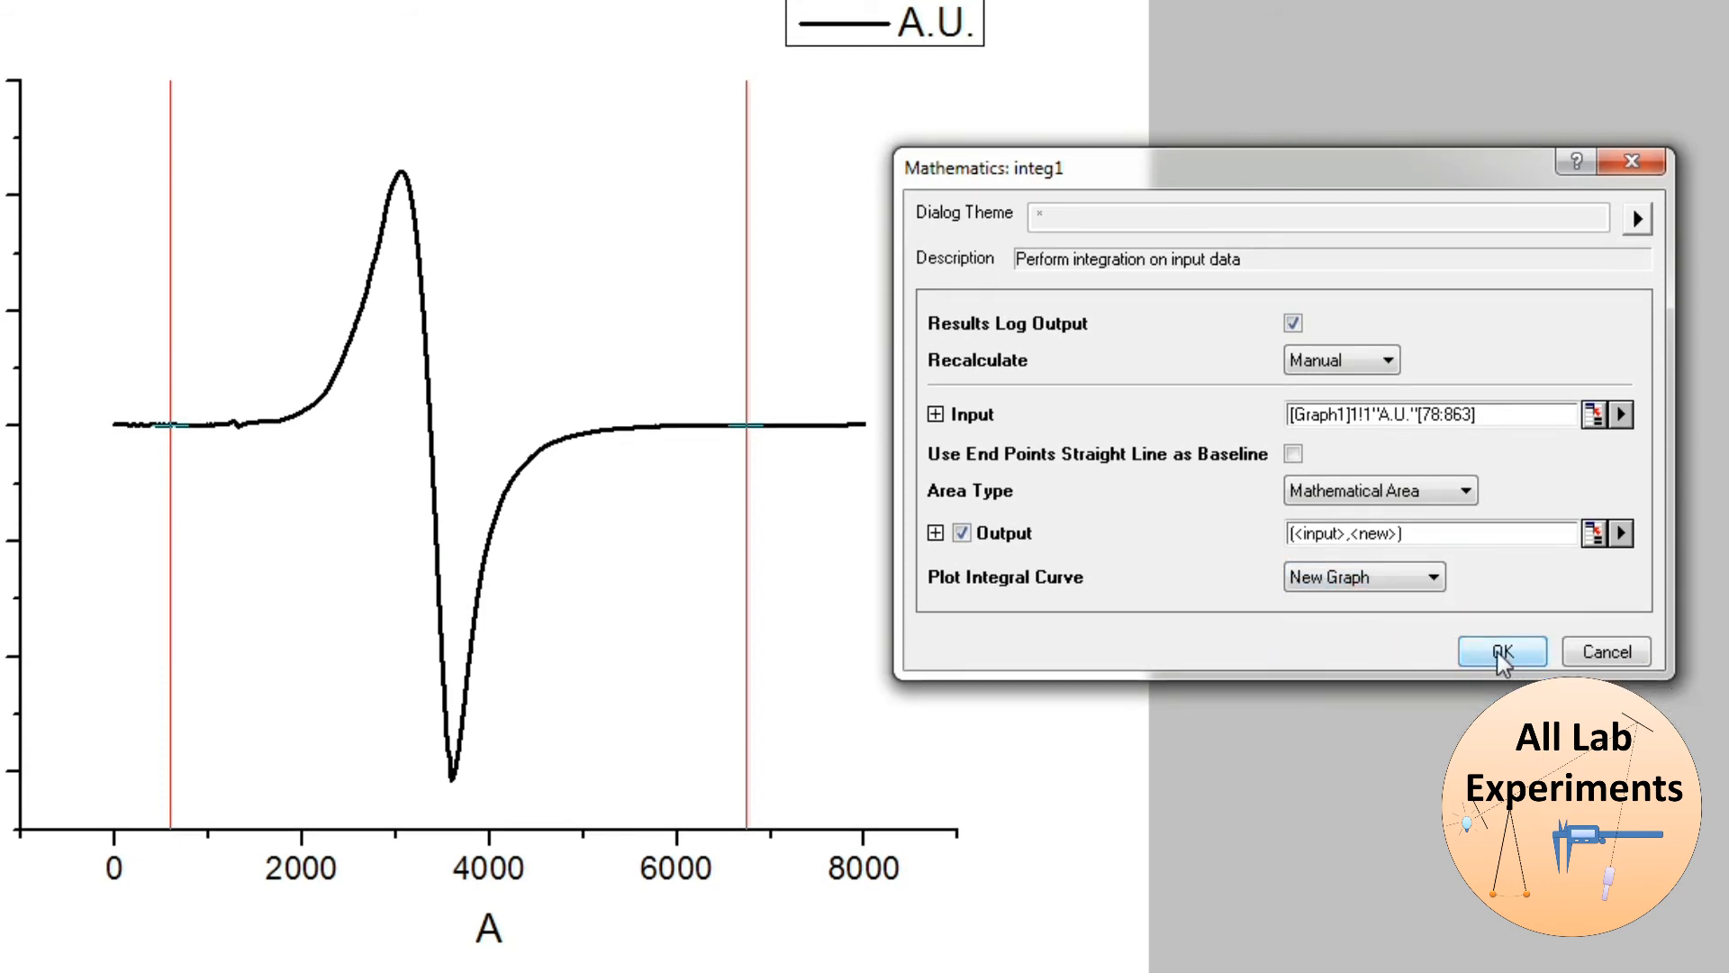
click(1511, 655)
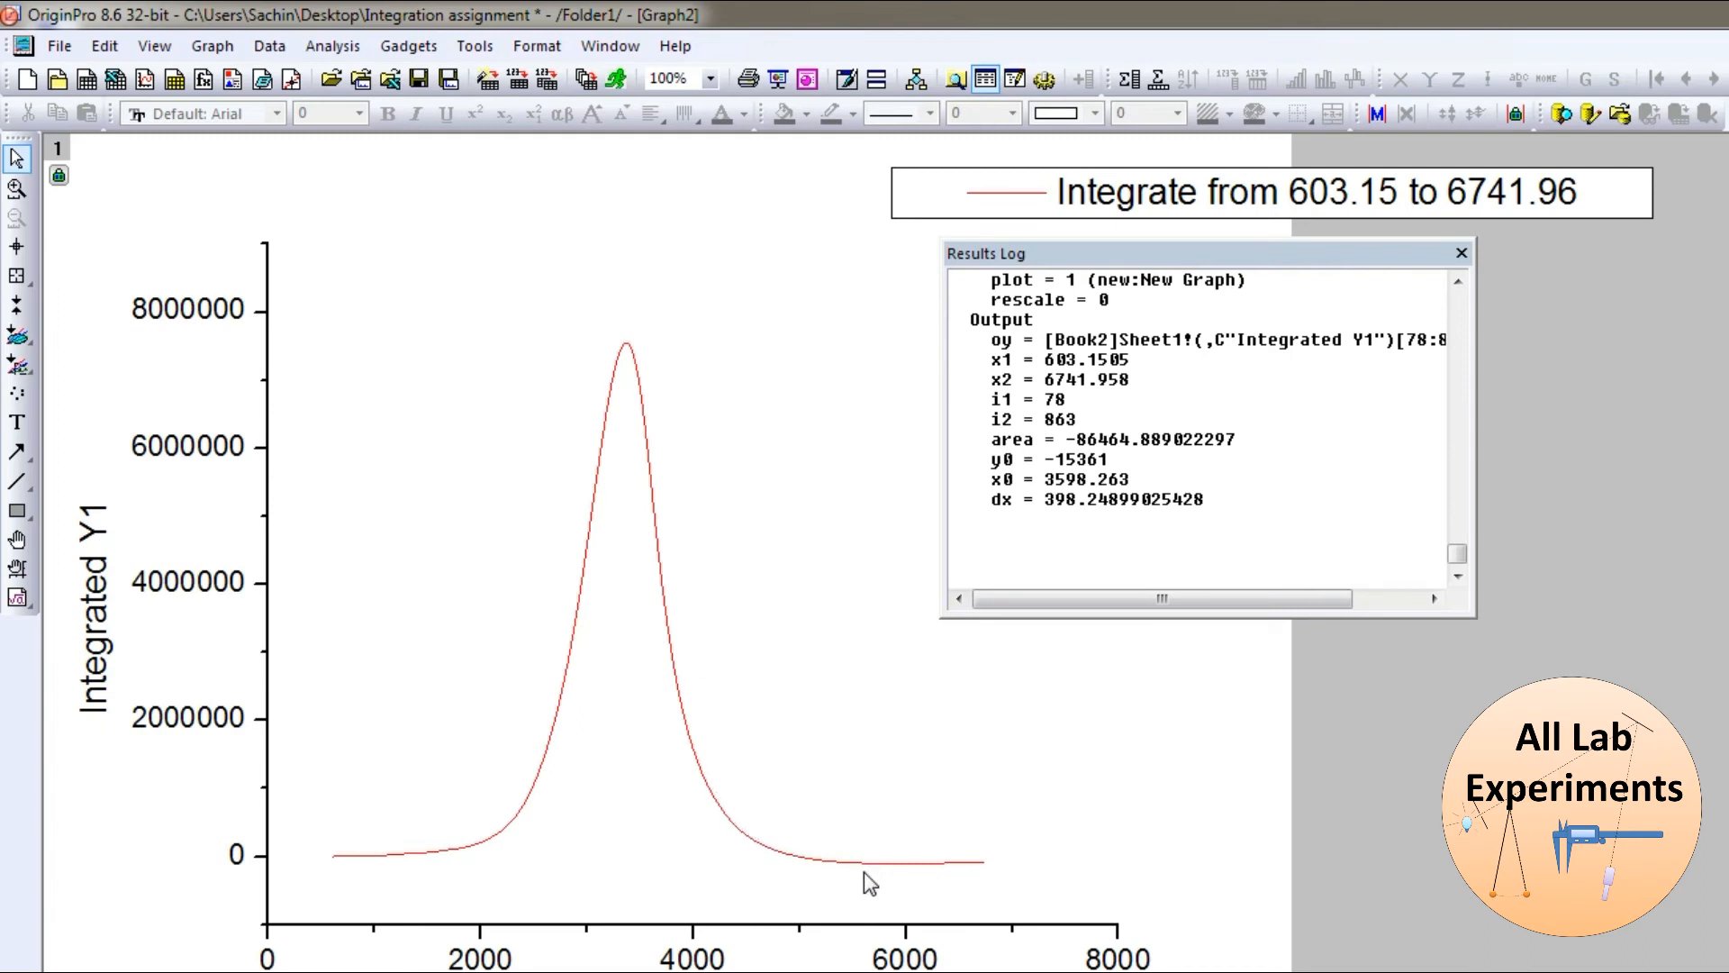
Examine the integration output in the Results Log and restore the integral graph window so all project windows show
click(989, 439)
drag(988, 440, 1239, 444)
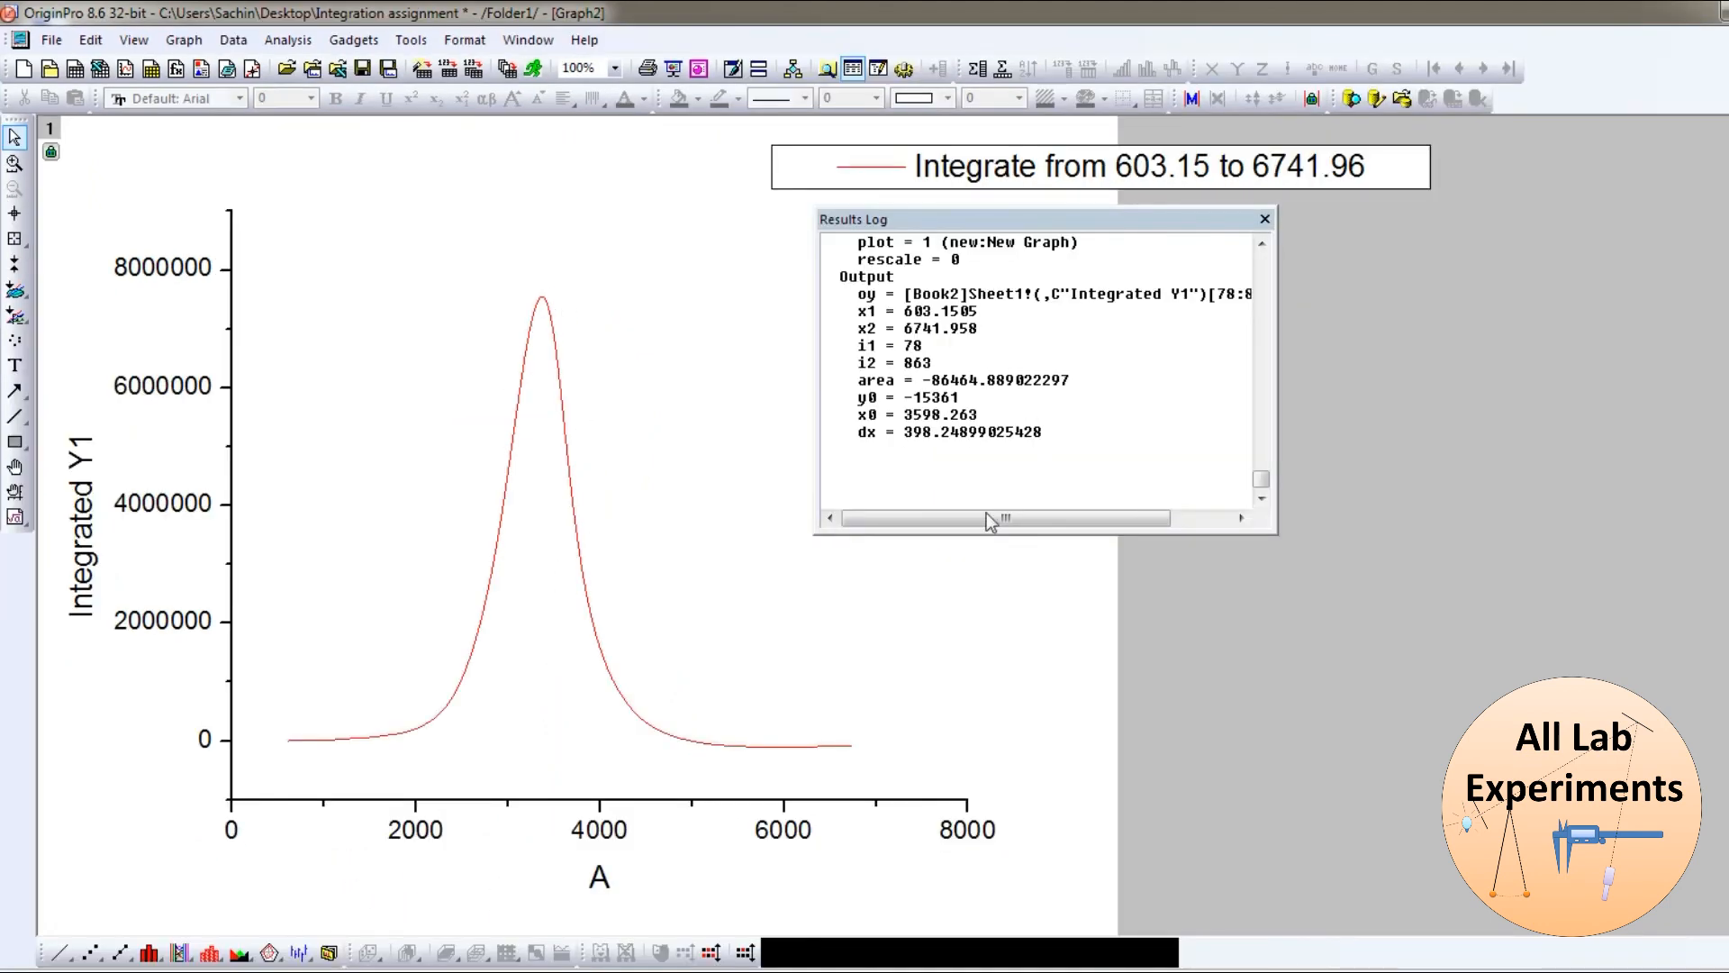
click(1726, 39)
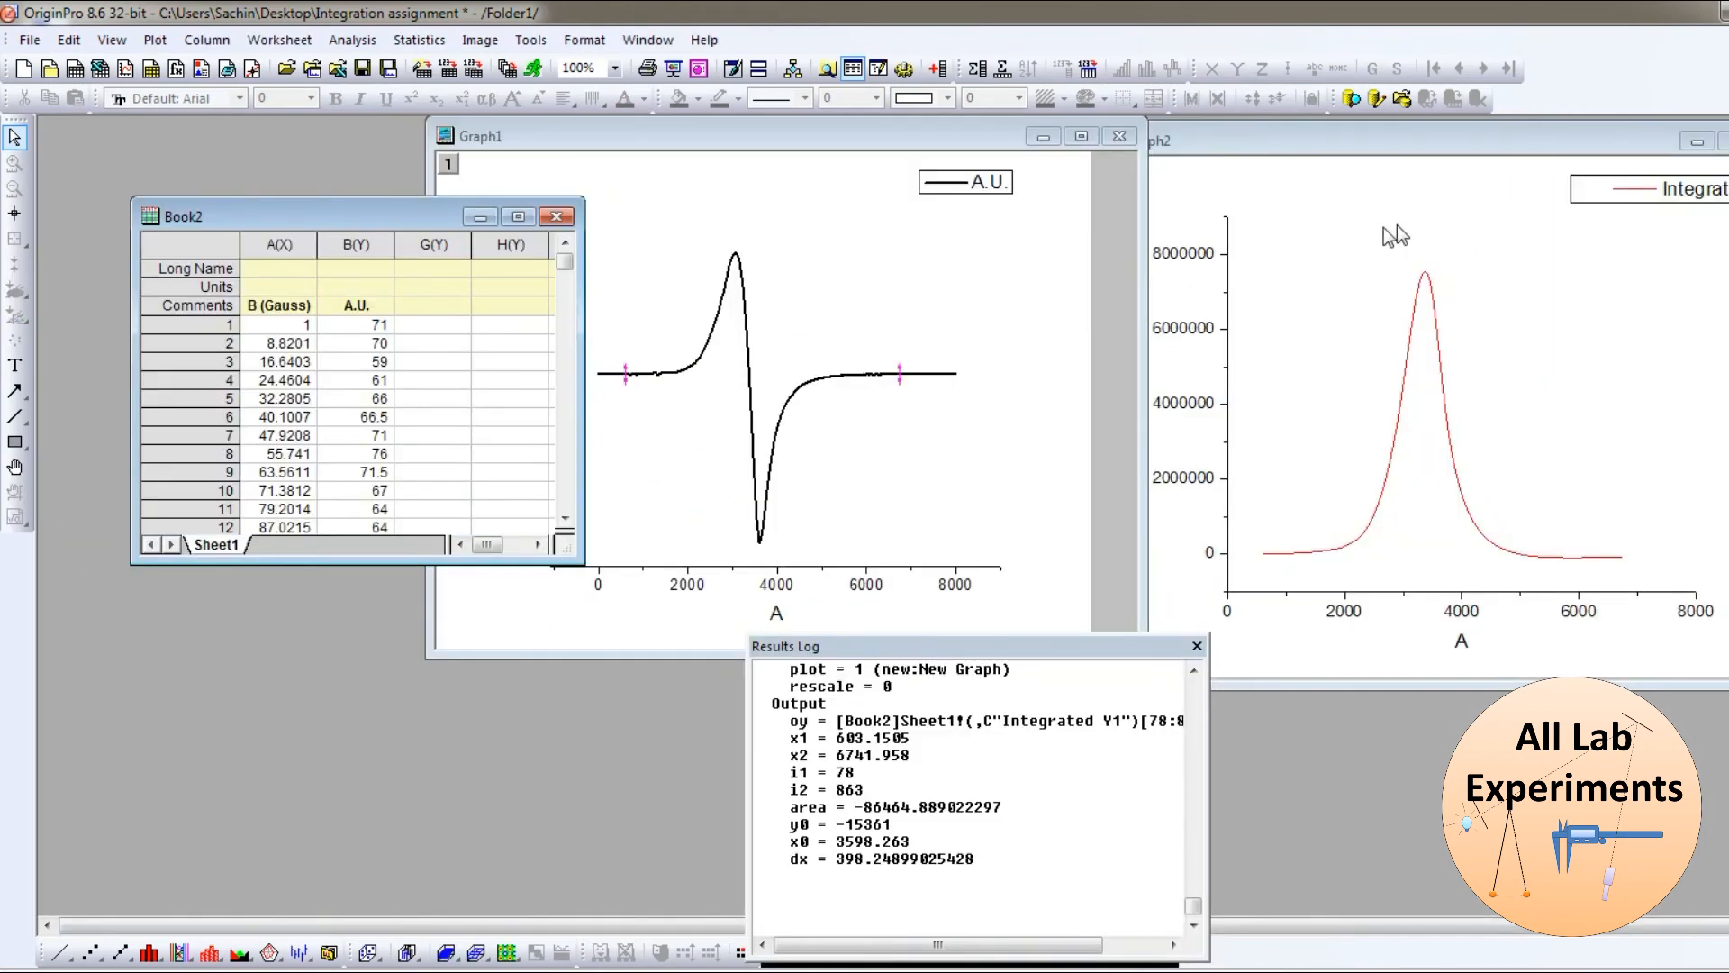
Maximize the Book2 worksheet and look through the integrated values in column C from the first integrated row on
click(518, 218)
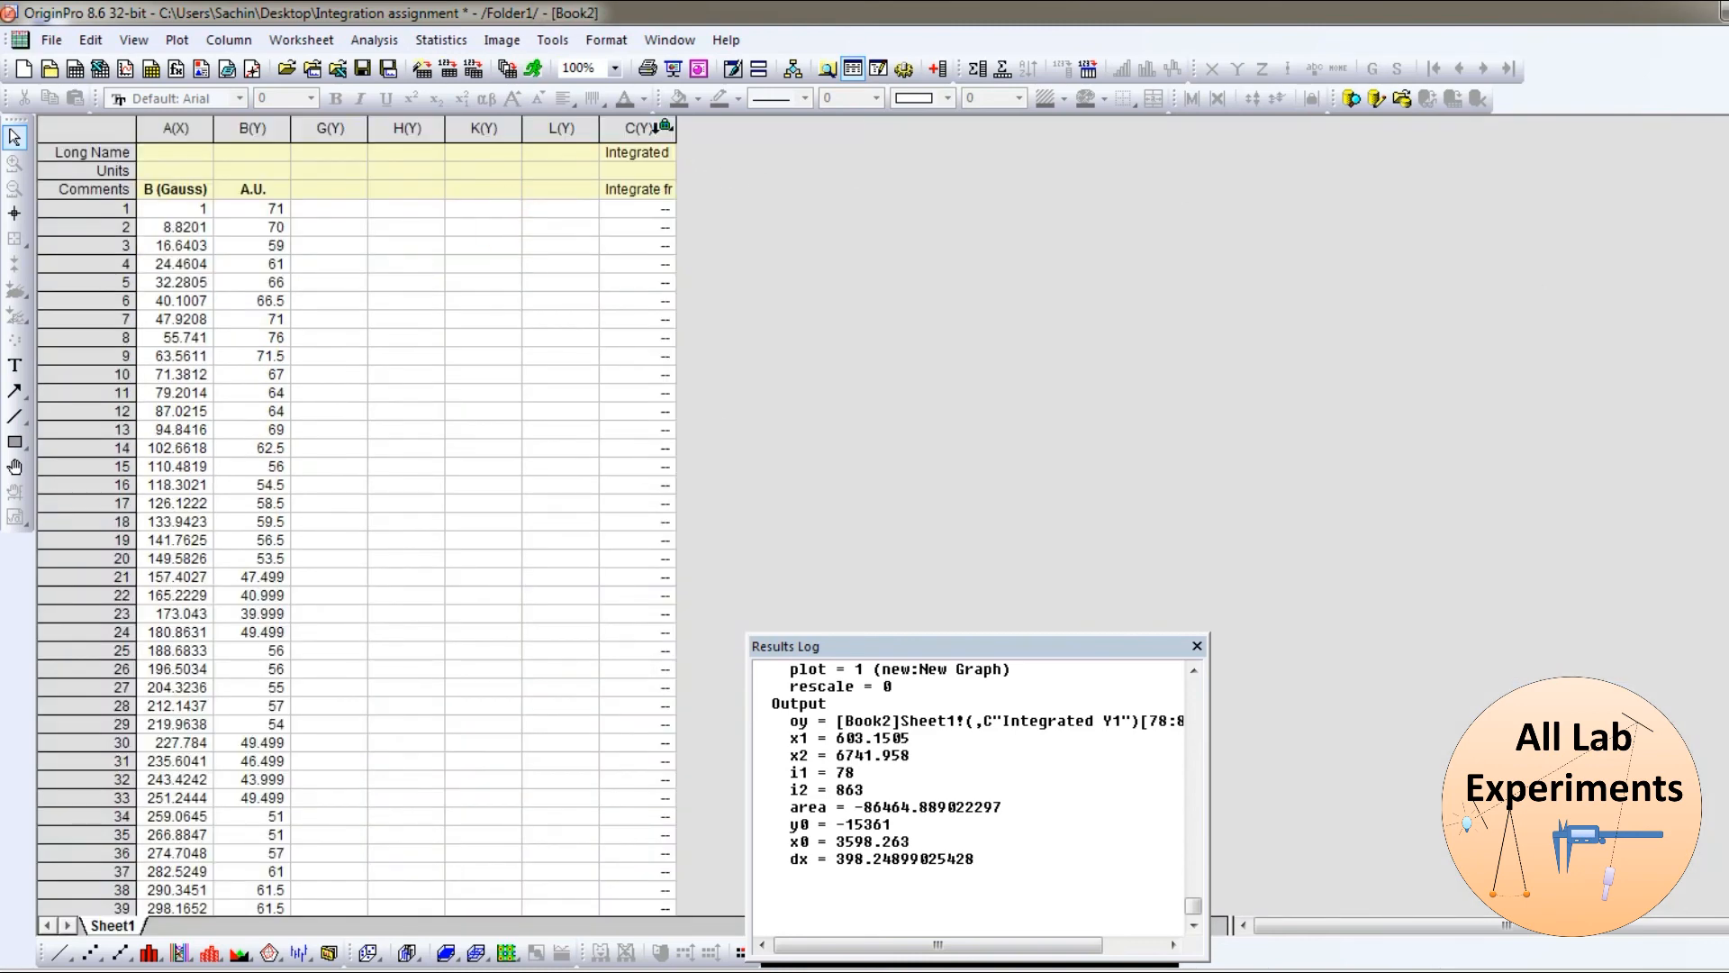
click(638, 124)
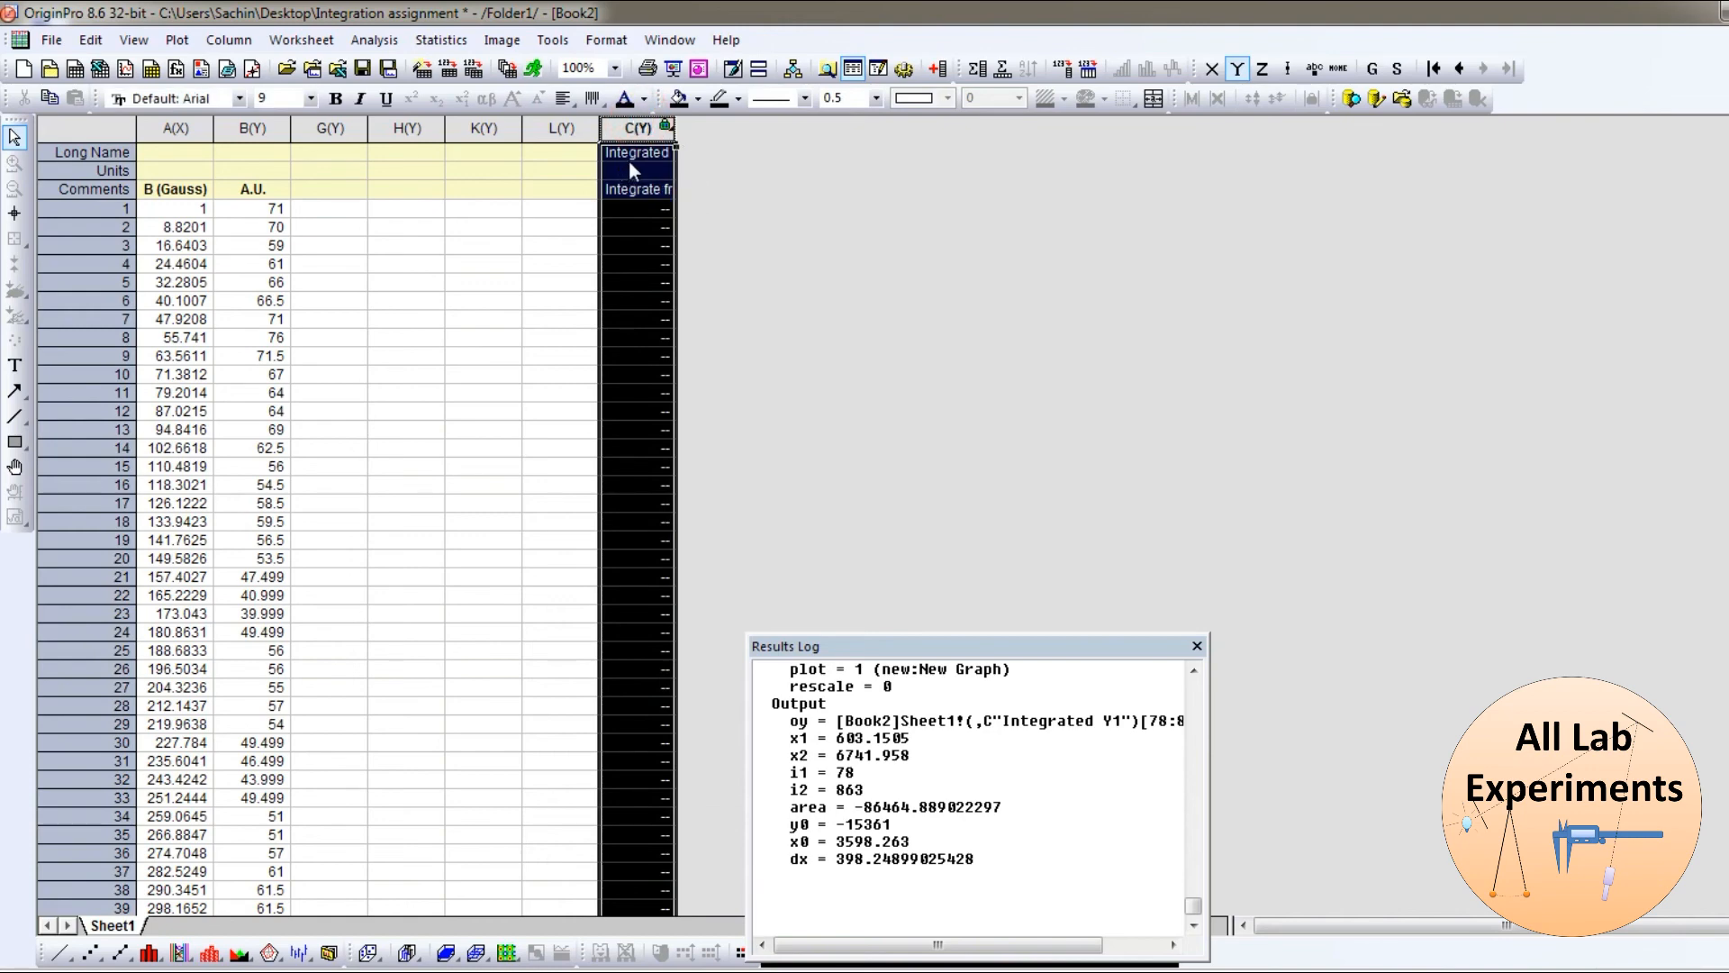
click(885, 249)
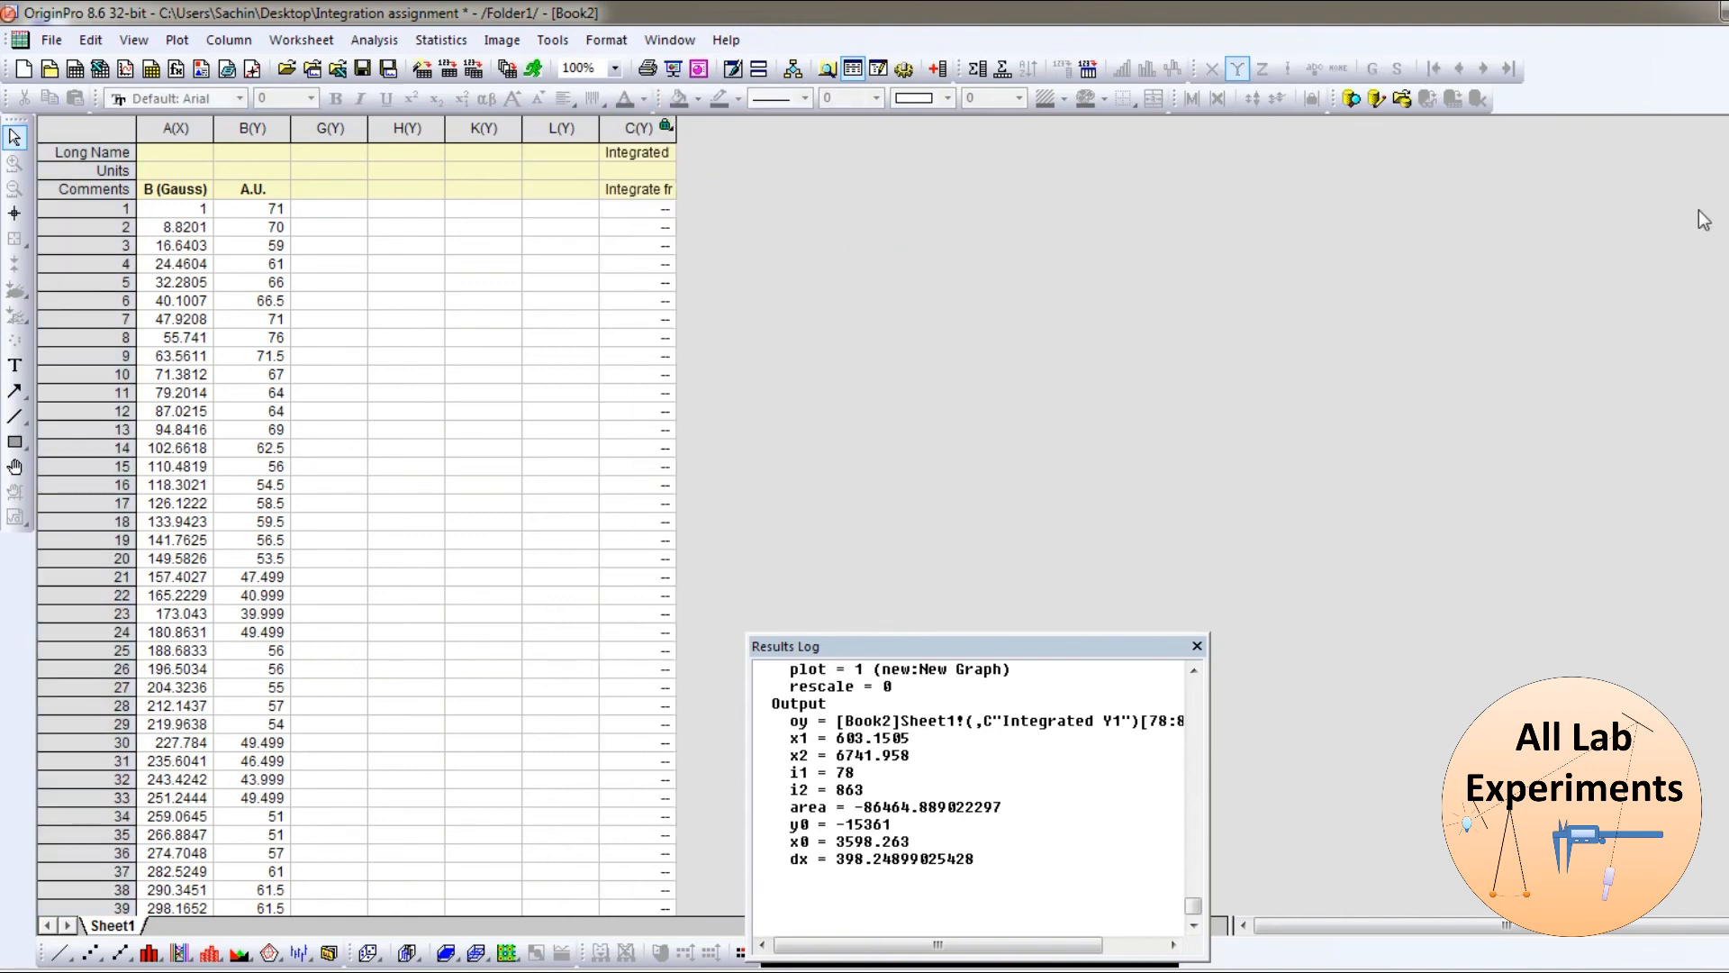
scroll(355, 558, down, 20)
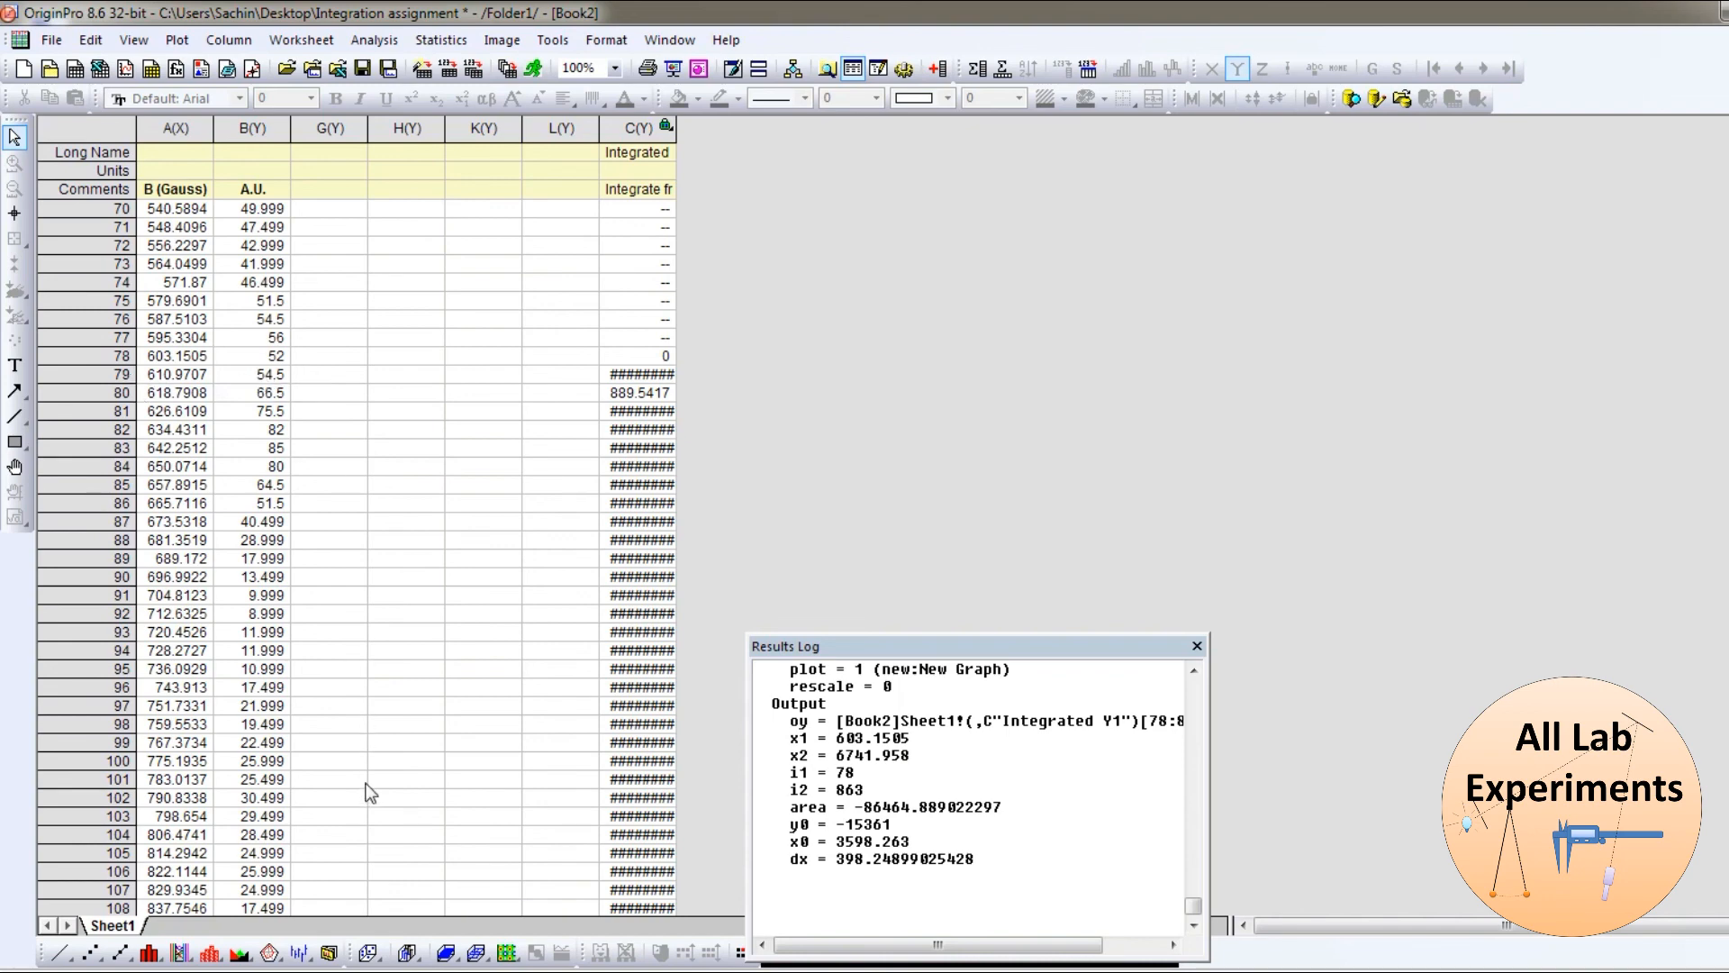
Plot the integrated column C against column A as a line graph and restore the new graph window
click(628, 126)
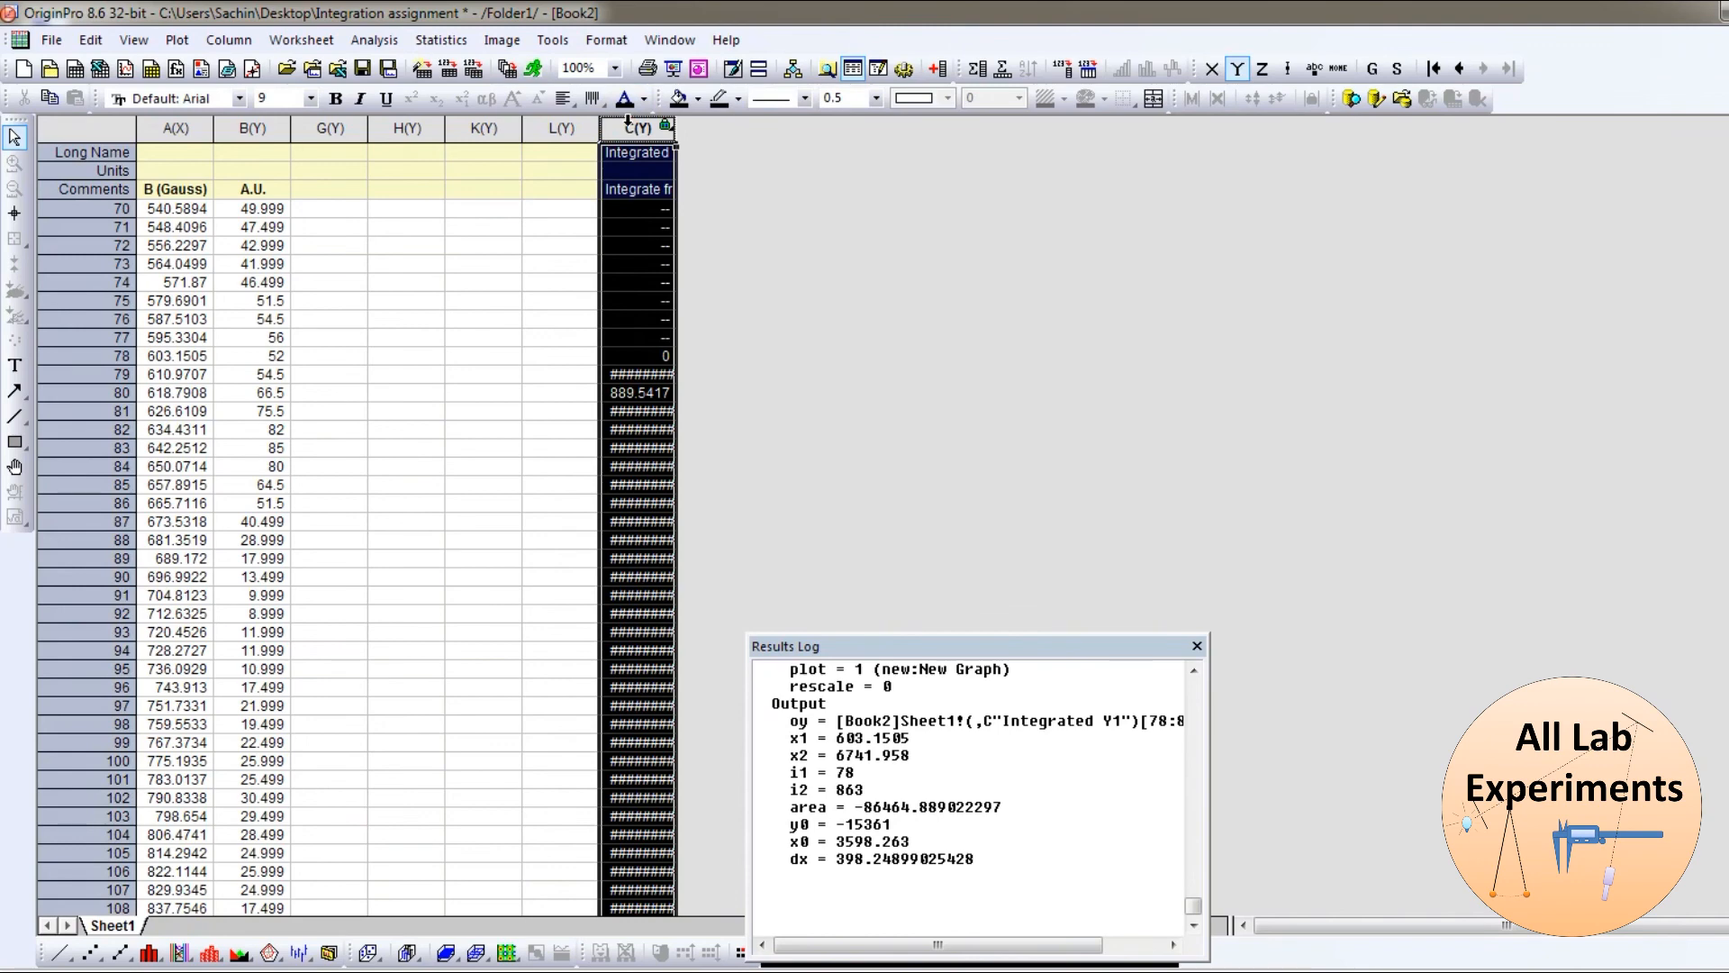
click(168, 129)
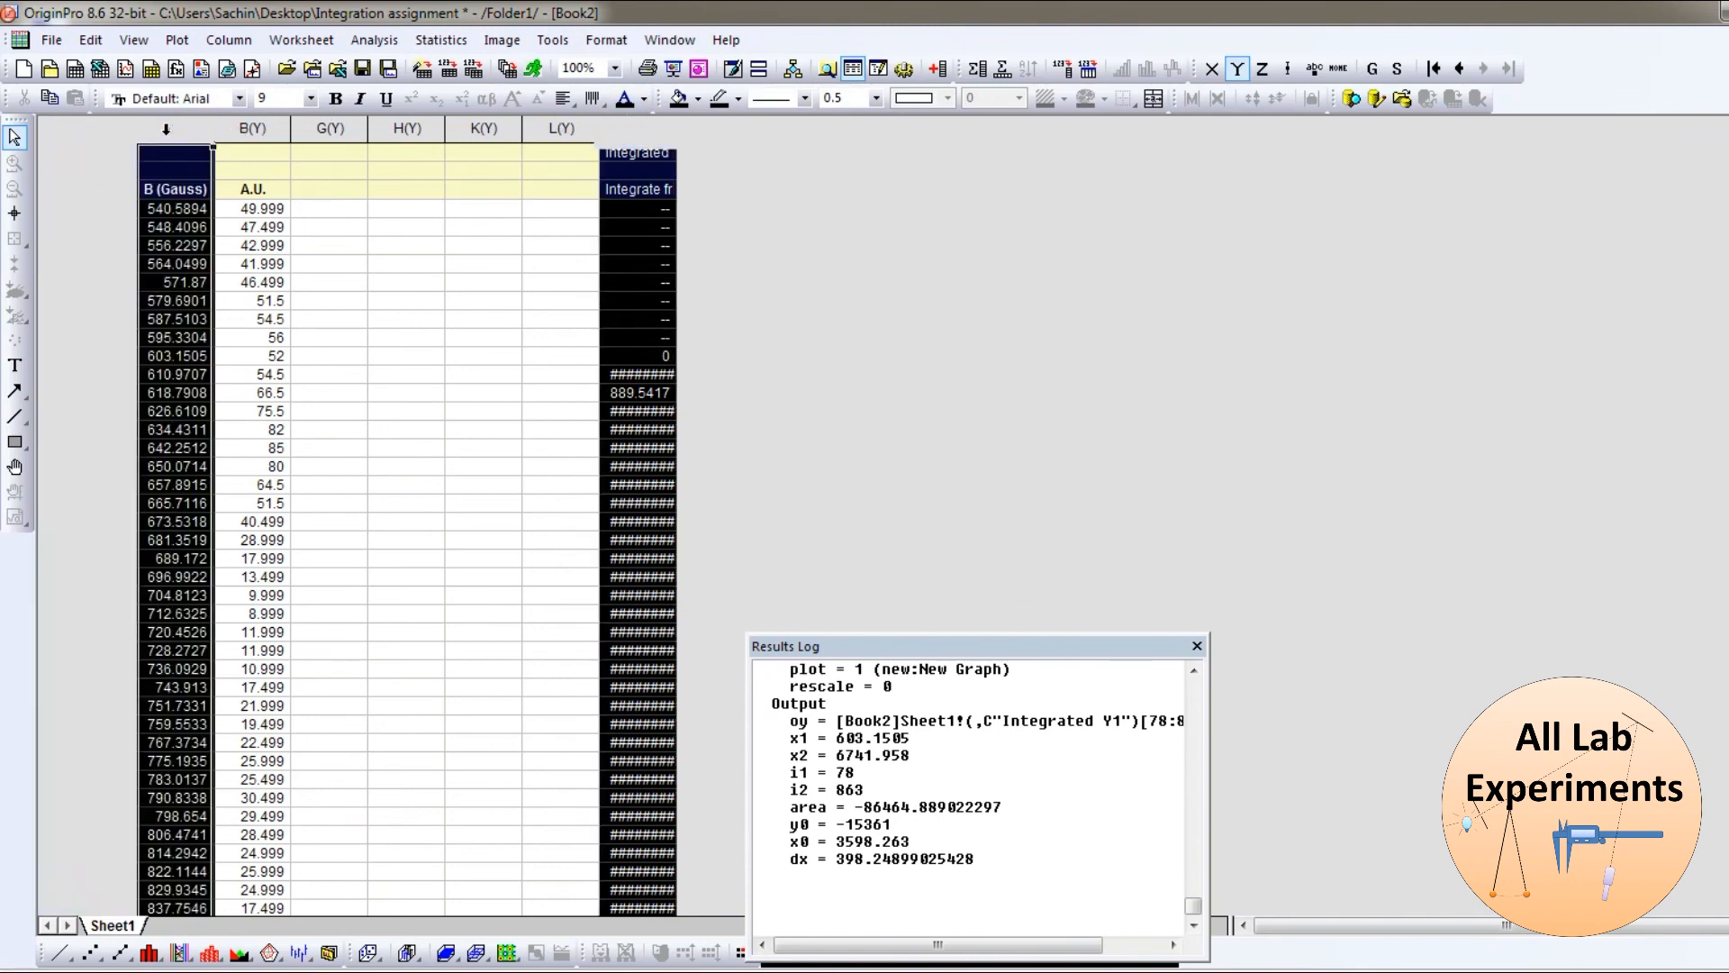
click(60, 953)
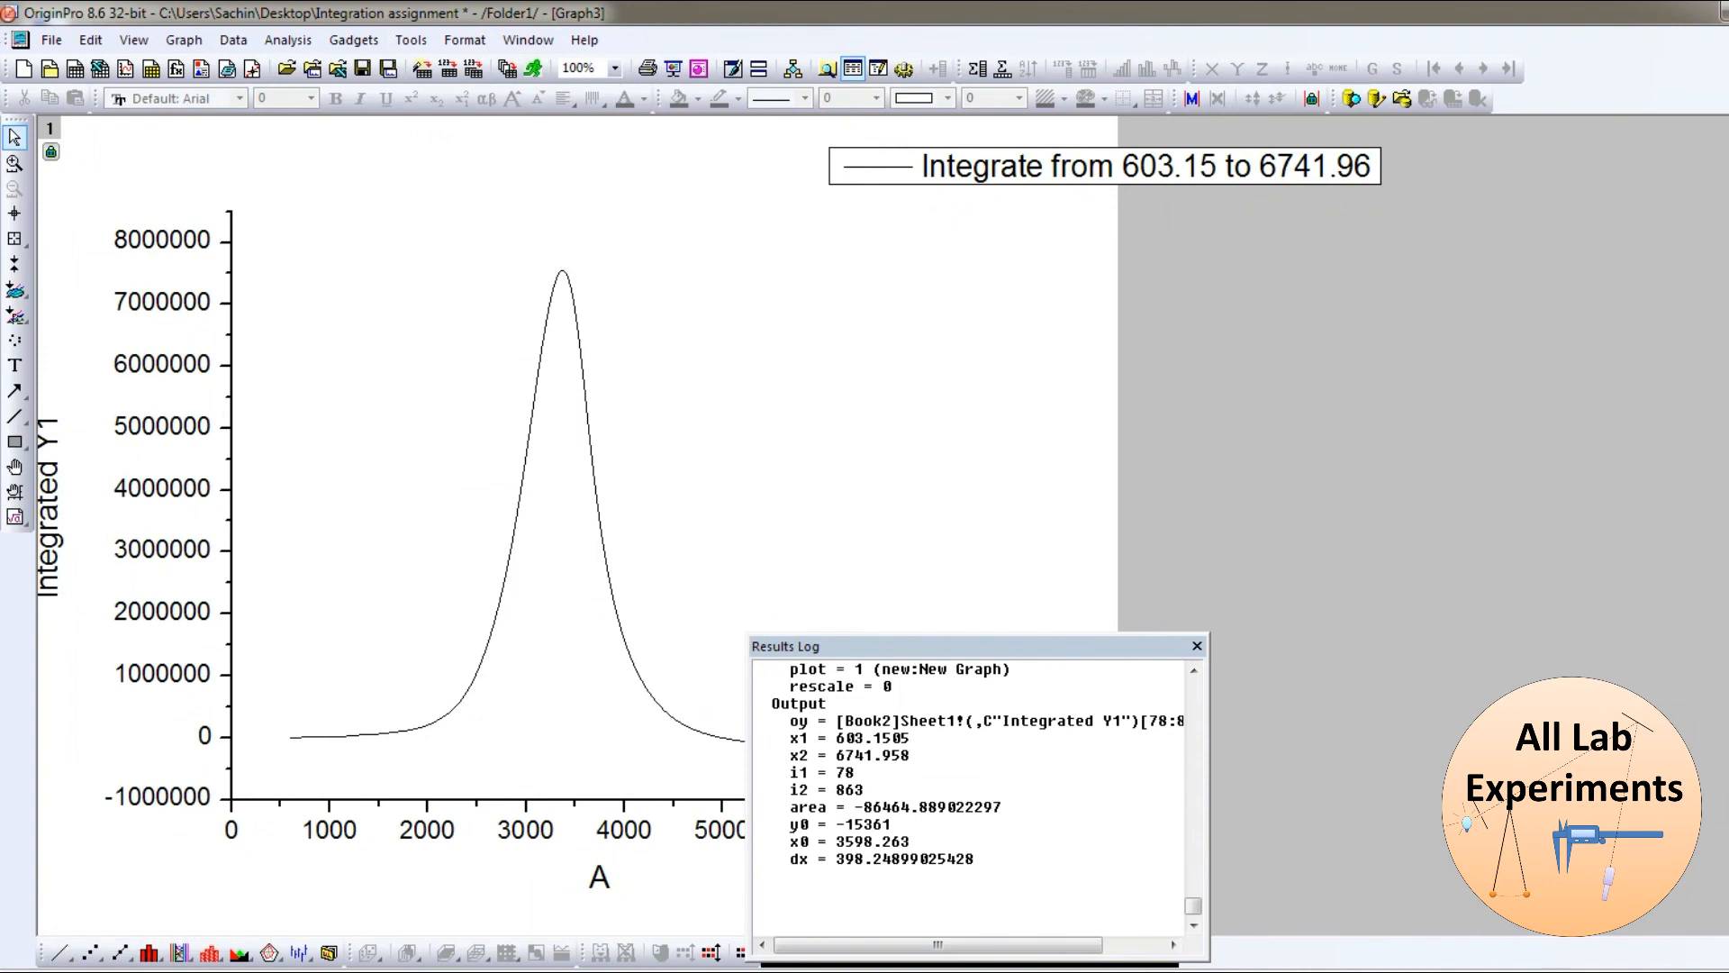
click(1727, 40)
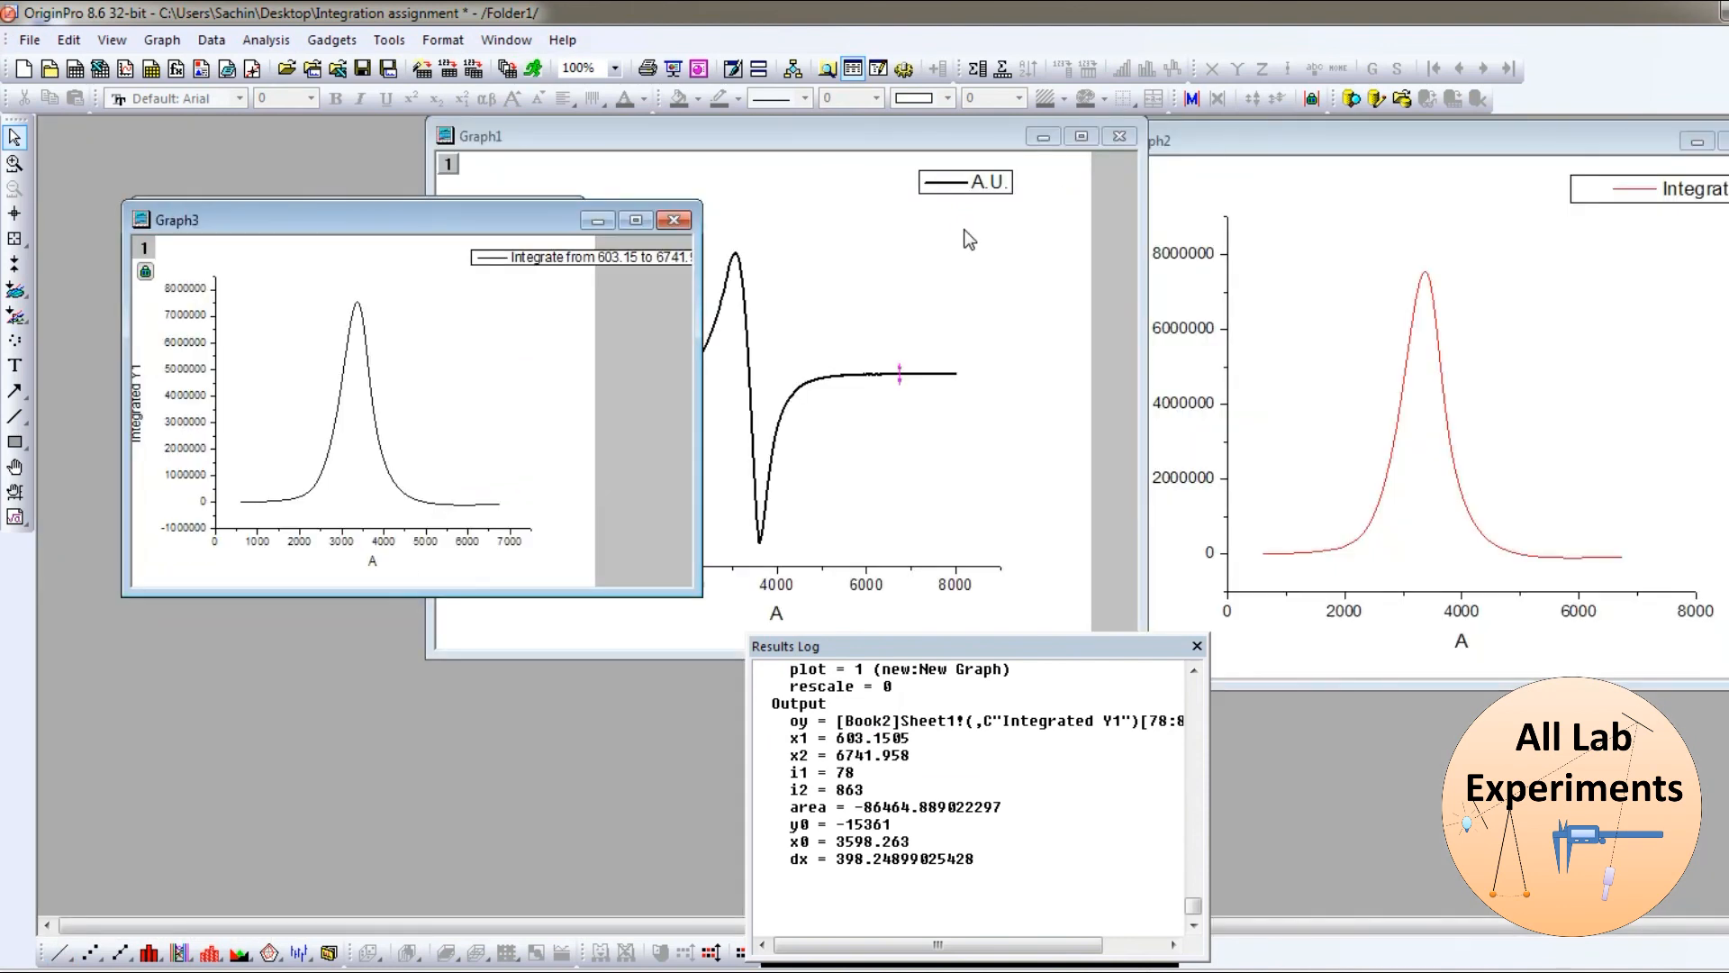